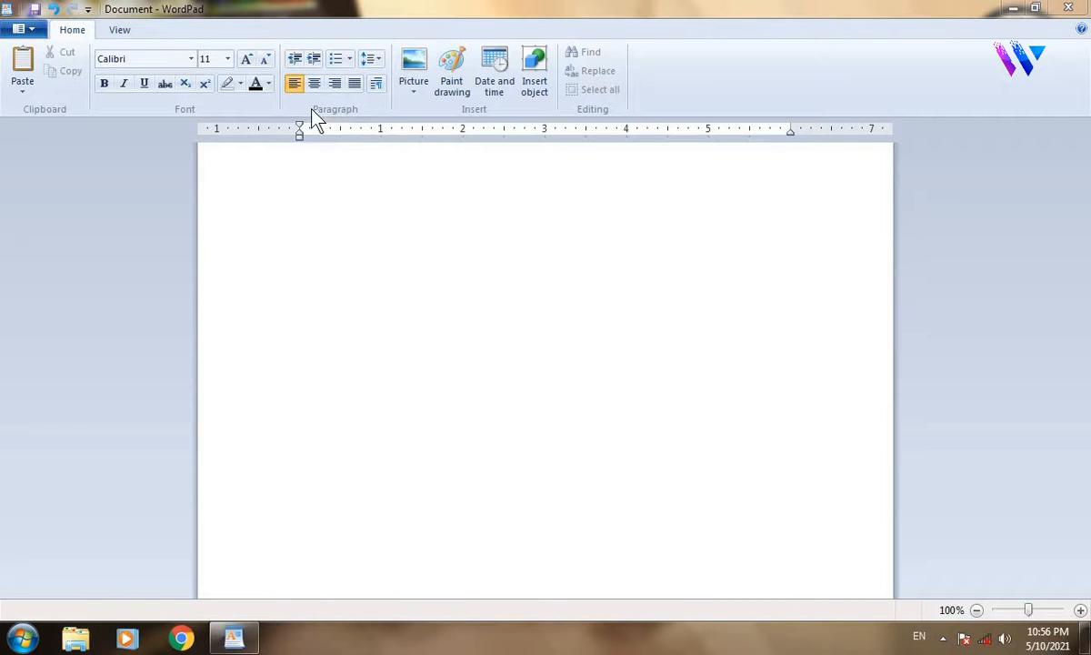
View the paragraph indentation, line spacing and alignment settings, and dismiss the dialog.
click(376, 83)
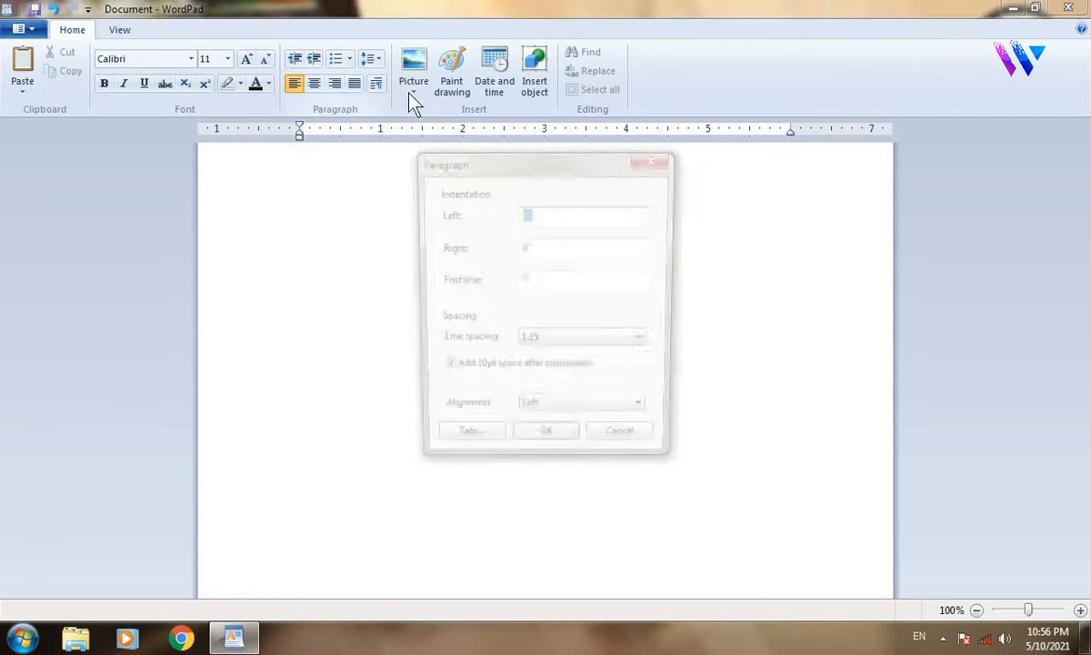
click(621, 146)
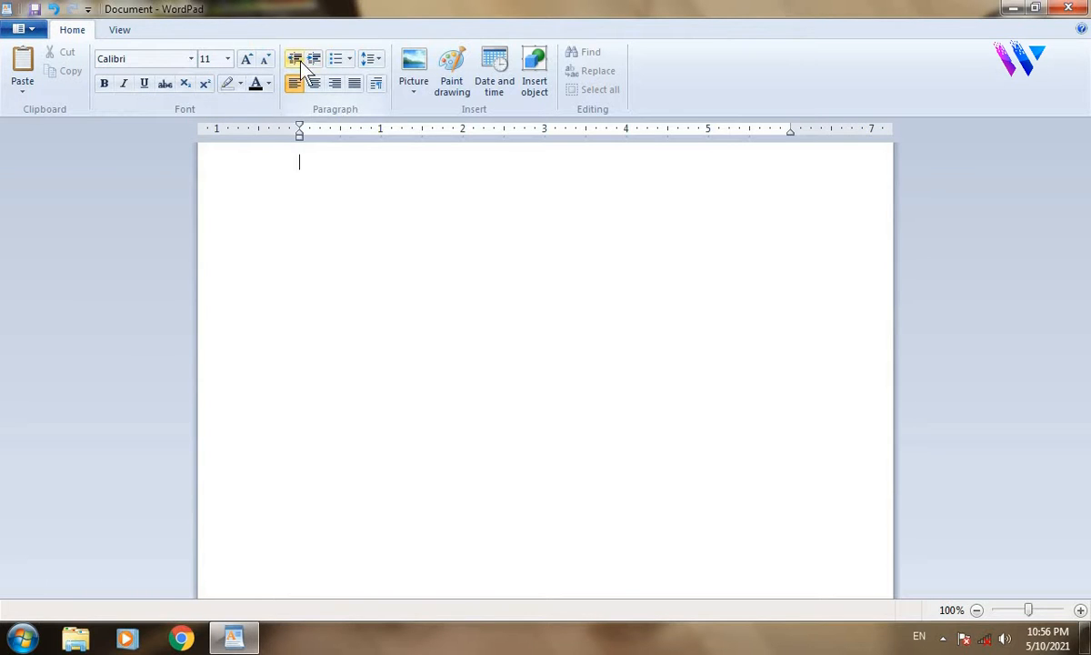
Fill the blank document with three sample paragraphs starting "On the Insert tab, the galleries include items that are designed to coordinate".
text(On the Insert tab, the galleries include items that are designed to coordinate with the overall look of your document. You can use these galleries to insert tables, headers, footers, lists, cover pages, and other document building blocks. When you create pictures, charts, or diagrams, they also coordinate with your current document look. You can easily change the formatting of selected text in the document text by choosing a look for the selected text from the Quick Styles gallery on the Home tab. You can also format text directly by using the other controls on the Home tab. Most controls offer a choice of using the look from the current theme or using a format that you specify directly. To change the overall look of your document, choose new Theme elements on the Page Layout tab. To change the looks available in the Quick Style gallery, use the Change Current Quick Style Set command. Both the Themes gallery and the Quick Styles gallery provide reset commands so that you can always restore the look of your document to the original contained in your current template.)
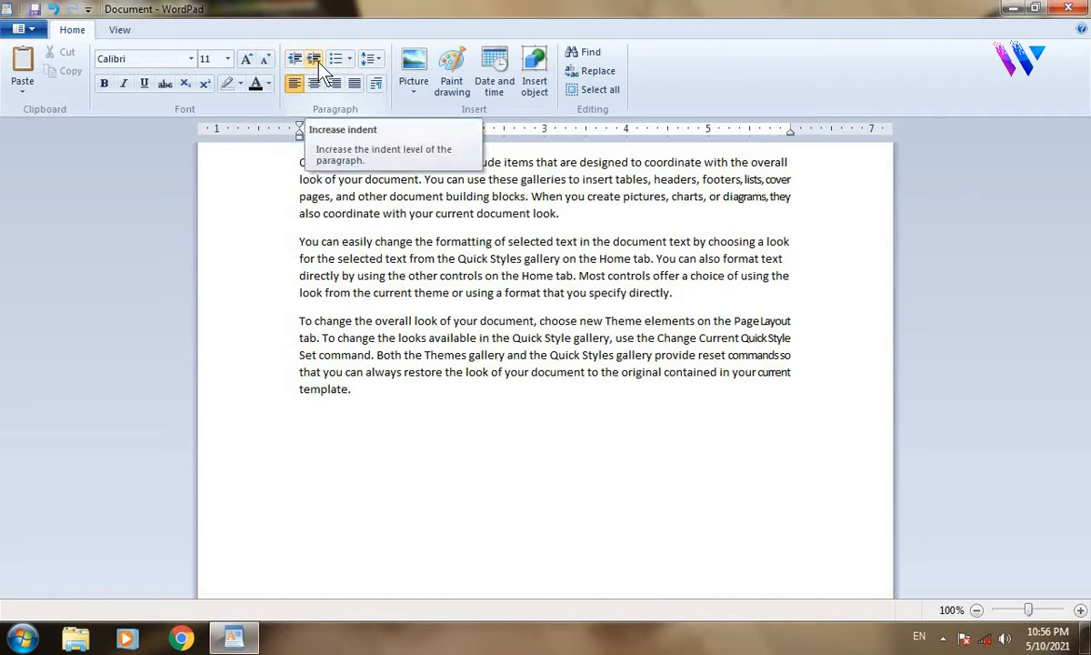
Increase the first paragraph's indent in half-inch levels to 3.5 inches.
click(301, 162)
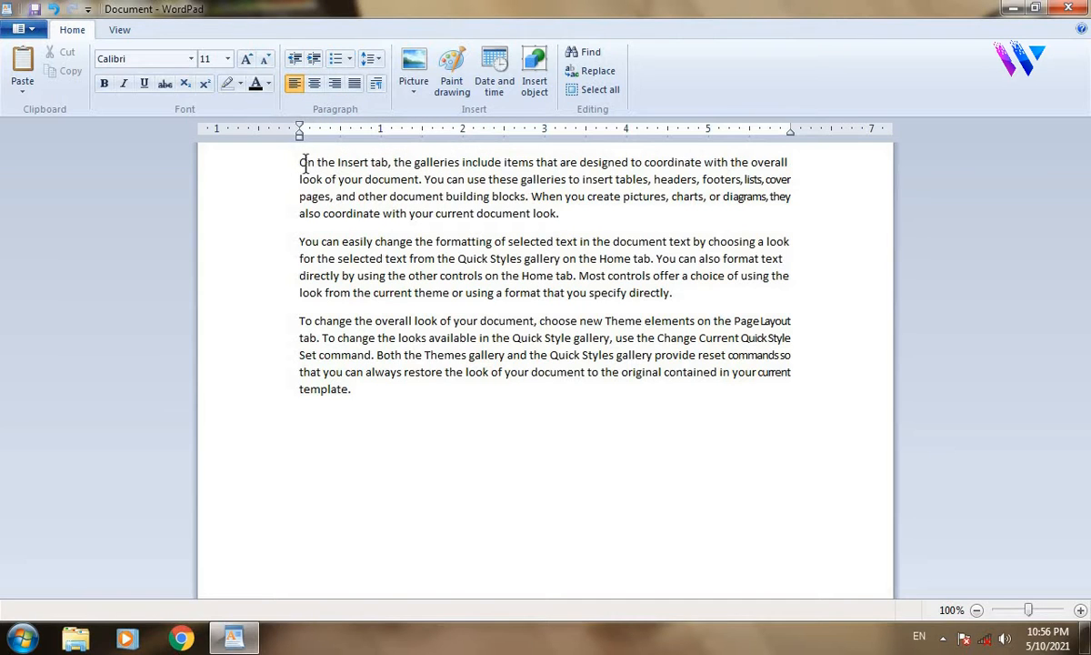
click(315, 60)
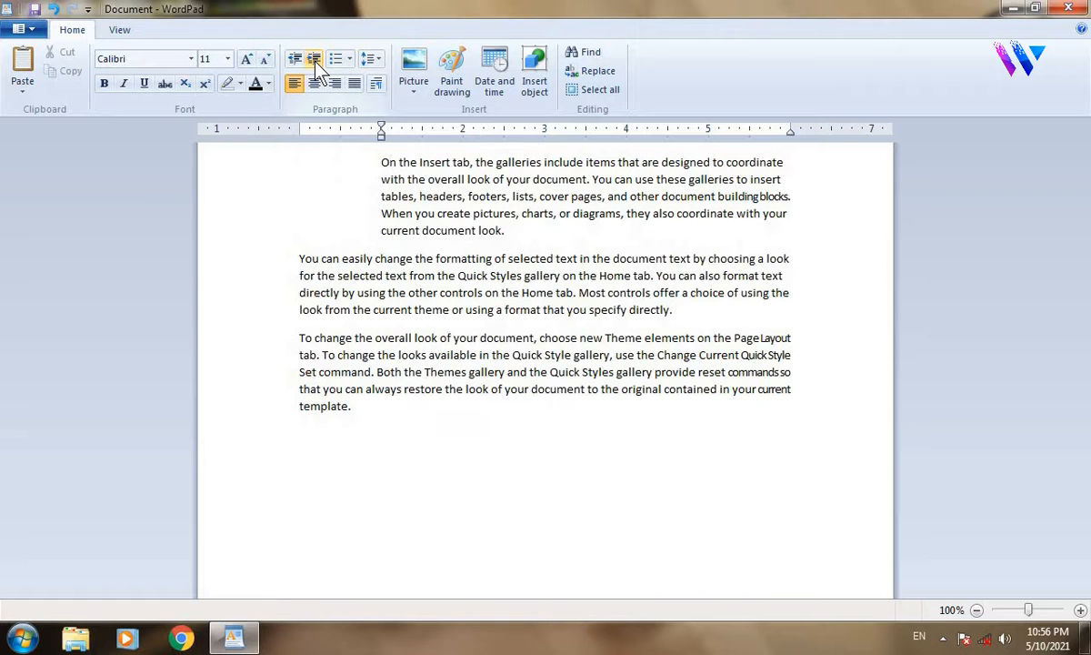
click(315, 60)
click(314, 60)
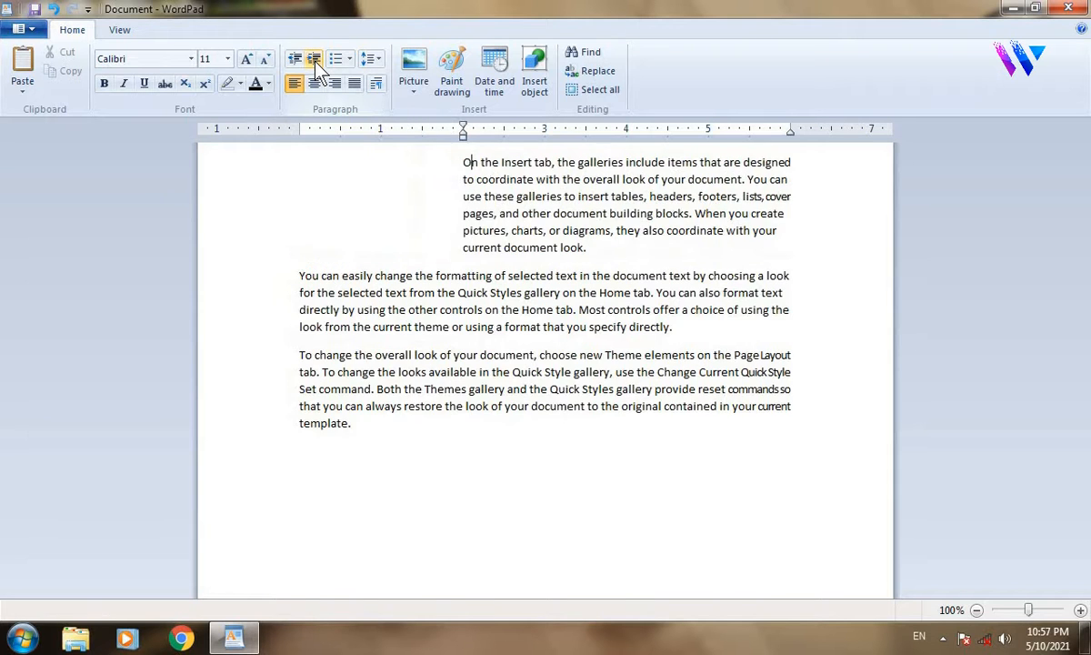
click(315, 60)
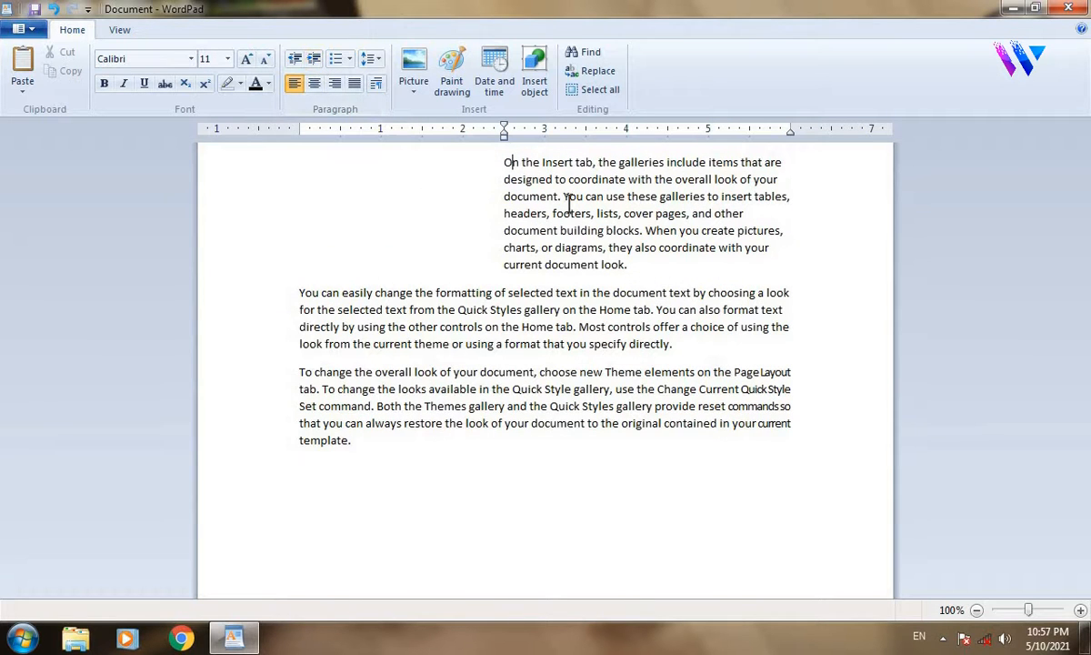
ctrl+scroll(623, 251, up, 3)
ctrl+scroll(622, 251, up, 2)
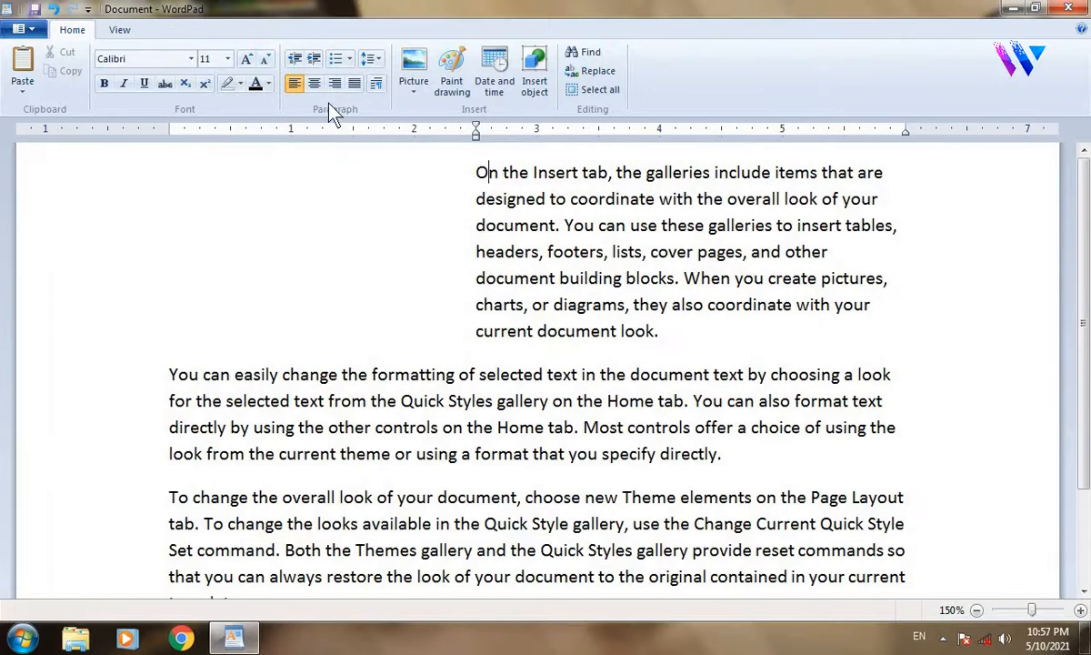
click(316, 60)
click(315, 60)
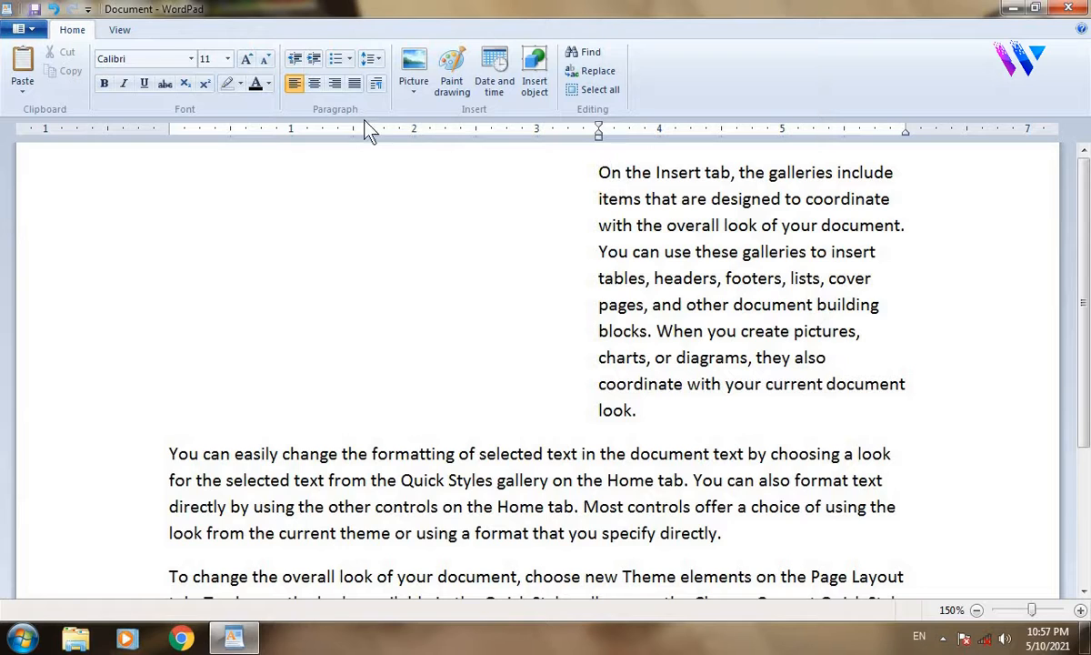
Decrease the first paragraph's indent all the way back to zero.
click(296, 60)
click(297, 60)
click(297, 60)
click(296, 60)
click(297, 60)
click(296, 60)
click(297, 60)
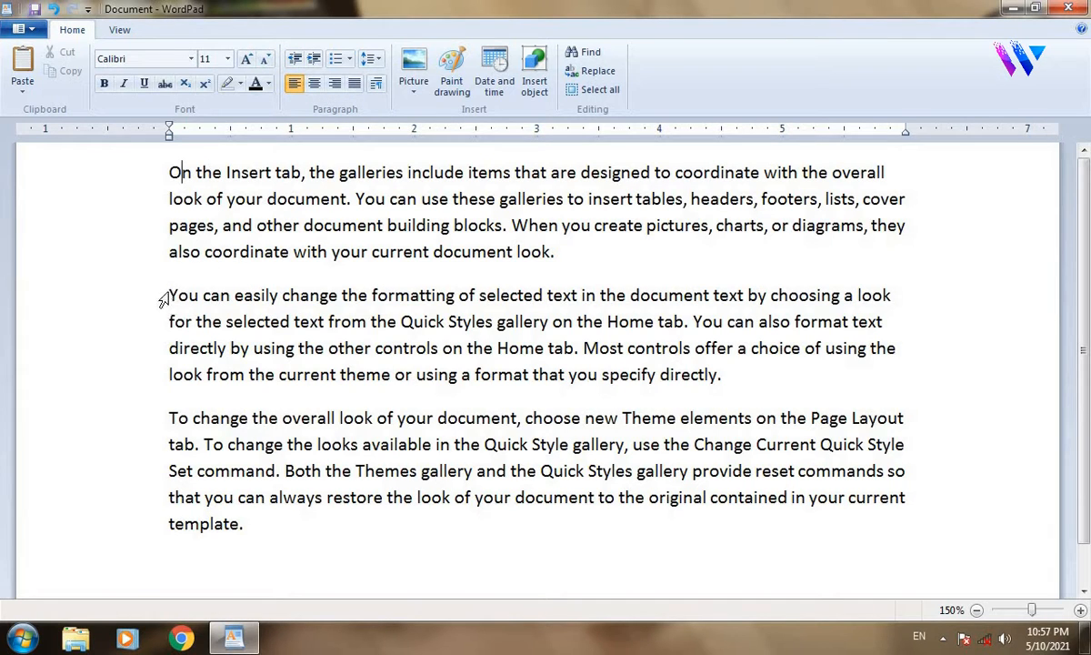
Select the whole second paragraph and increase its indent to 1.5 inches.
drag(168, 294, 732, 382)
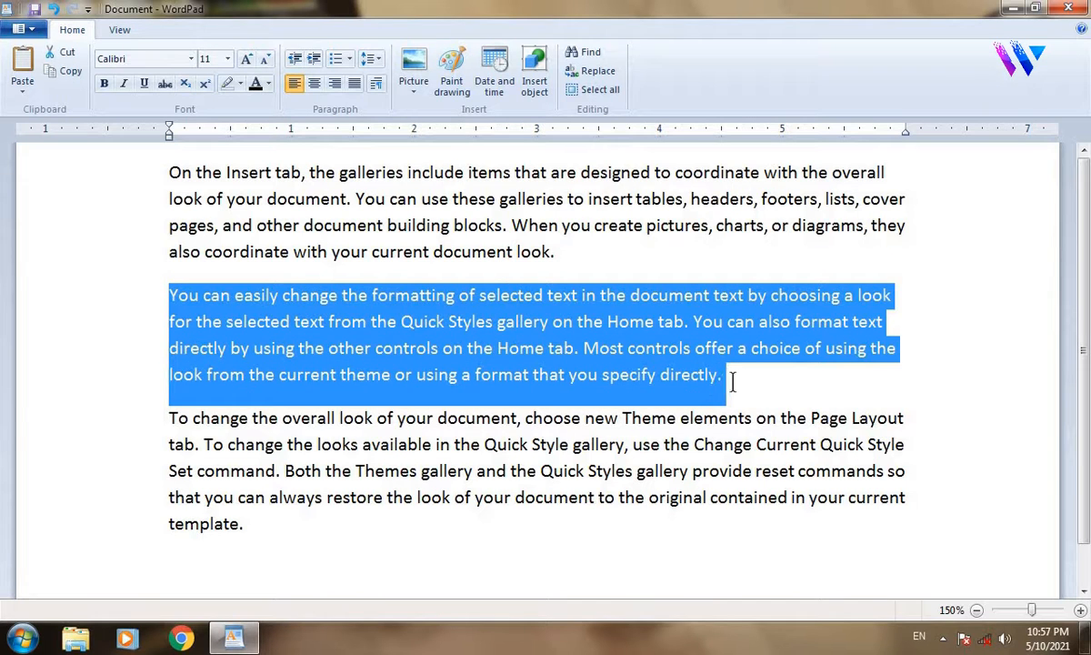
click(315, 62)
click(315, 62)
click(314, 62)
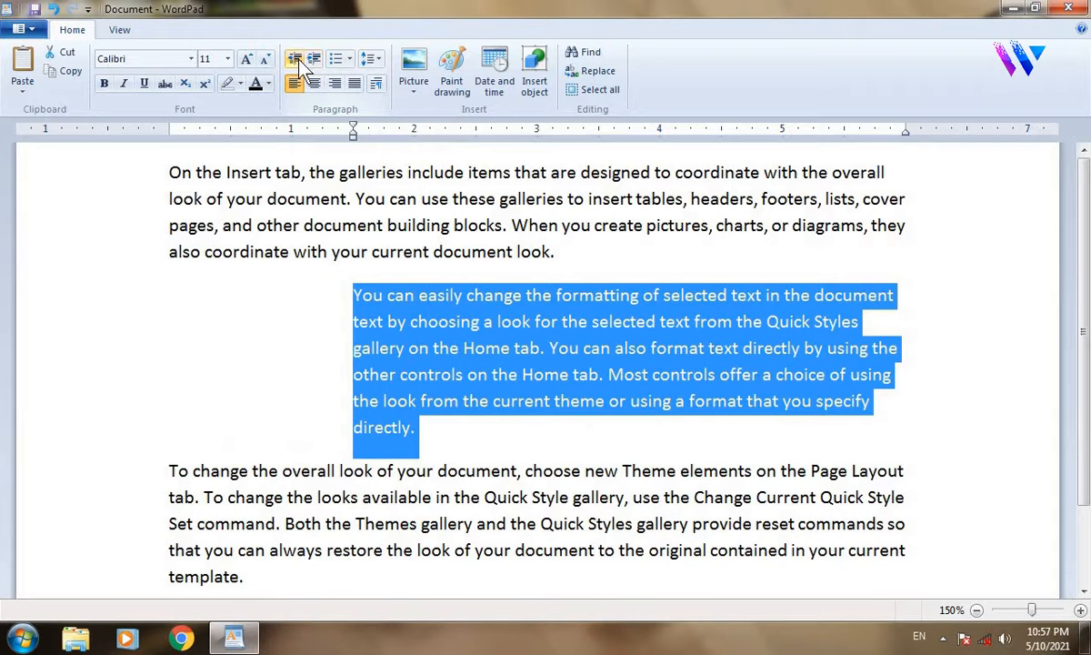
Remove the indent from the selected second paragraph.
click(293, 58)
click(294, 59)
click(294, 59)
Place the cursor in the second paragraph without selecting it and increase its indent by nine levels.
click(229, 314)
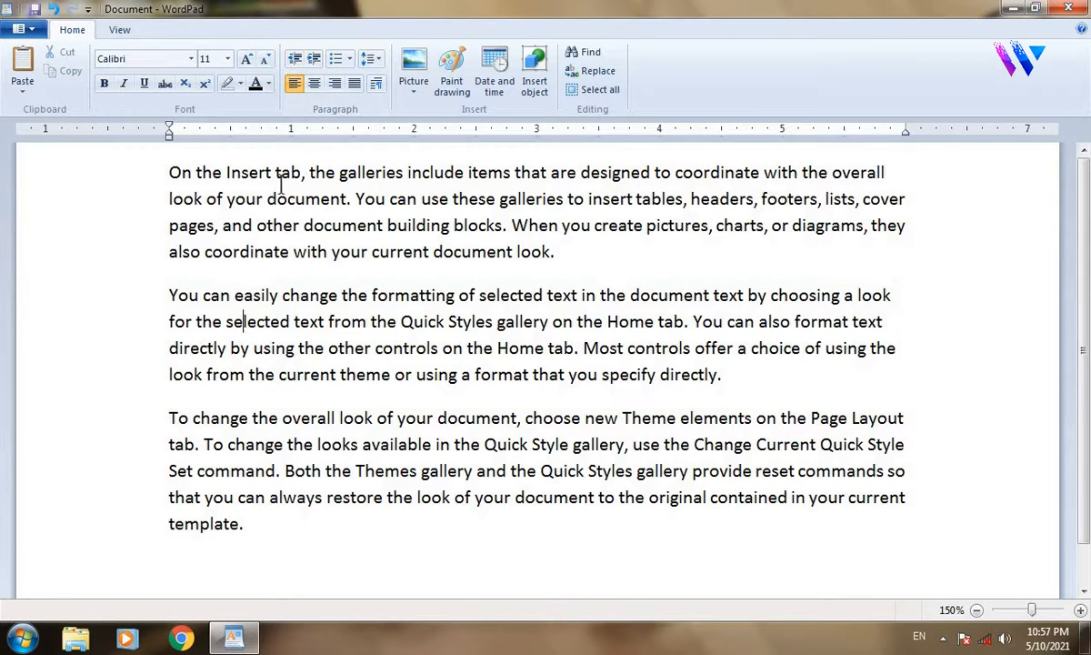
click(313, 60)
click(314, 60)
click(313, 60)
click(314, 60)
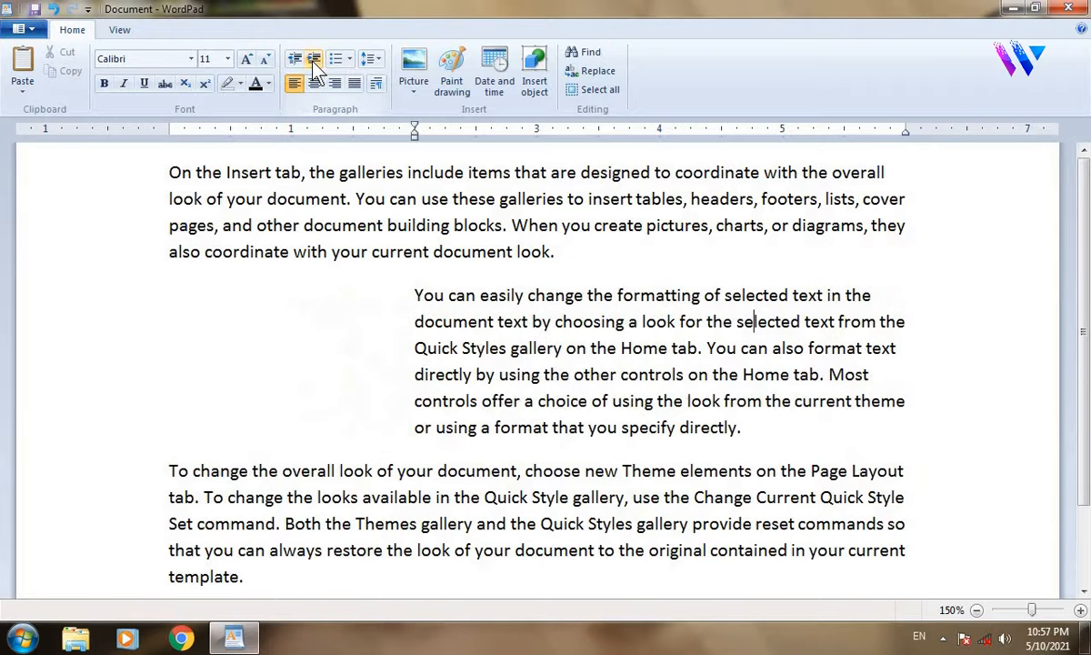
click(313, 60)
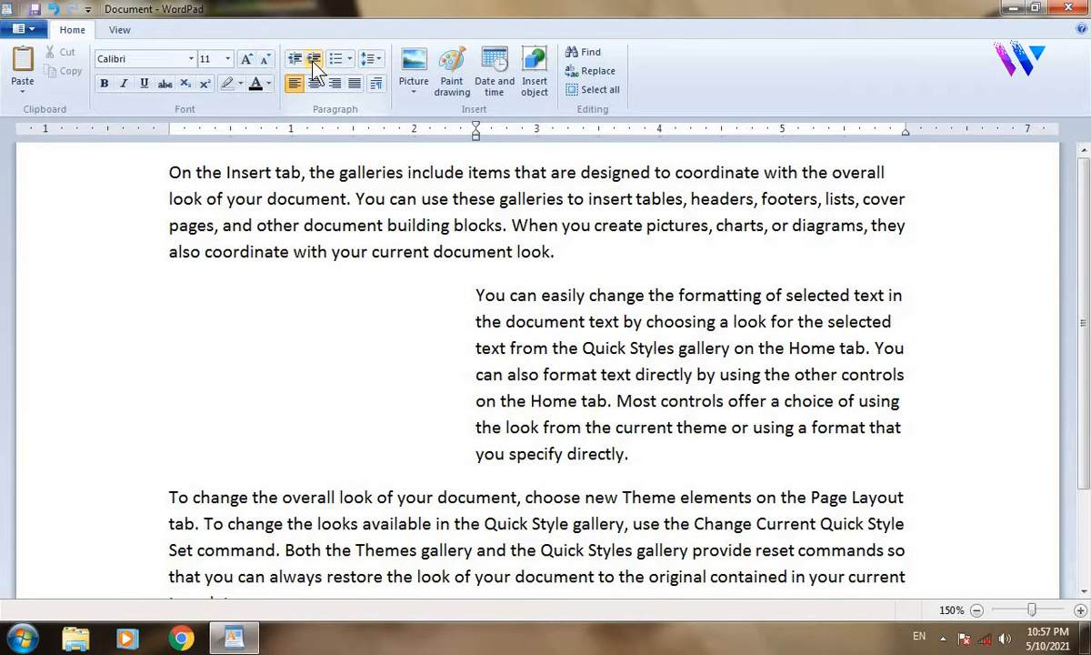
click(314, 60)
click(313, 60)
click(314, 60)
click(314, 60)
Decrease the second paragraph's indent until it aligns with the other paragraphs.
click(293, 62)
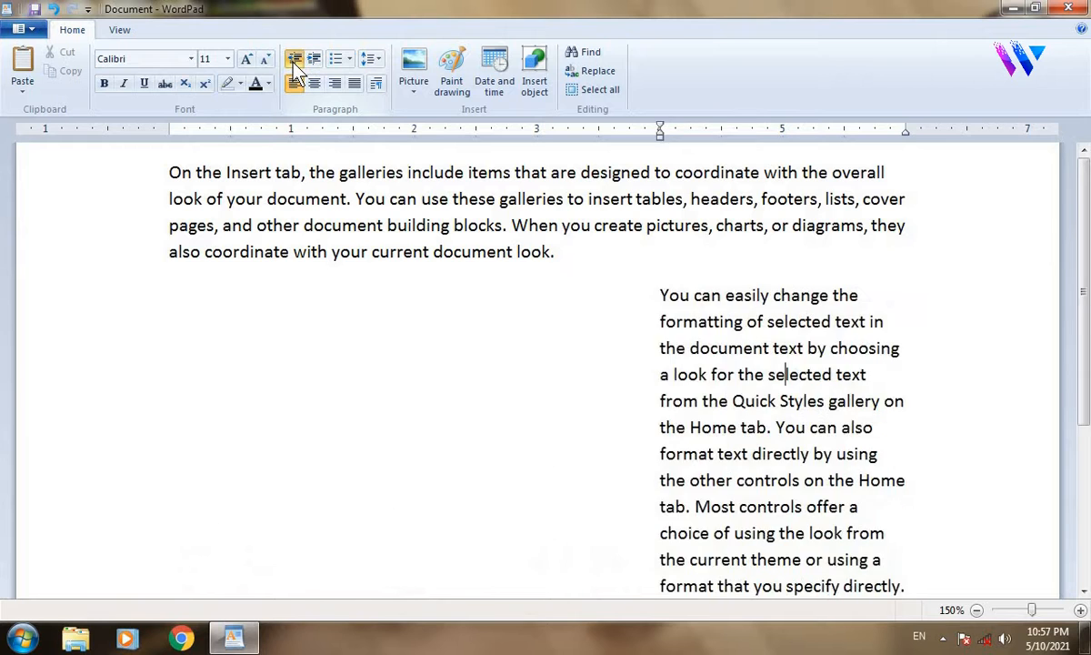
double_click(293, 62)
click(294, 62)
double_click(294, 62)
double_click(293, 61)
click(293, 62)
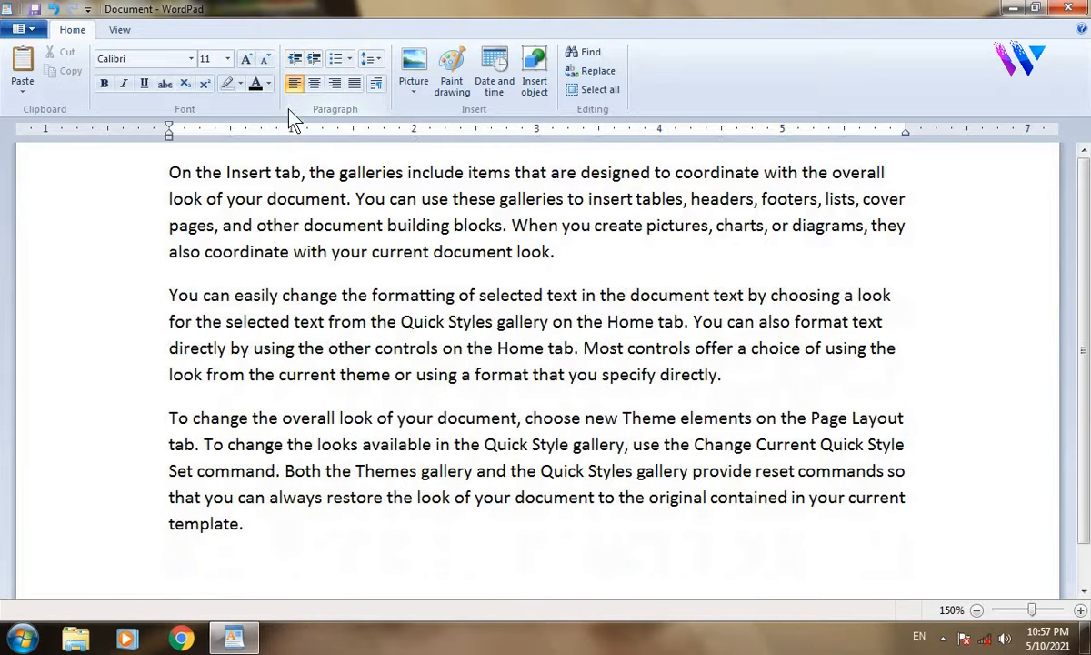
Preview the numbered list style on the second paragraph and close the list styles without applying one.
click(350, 60)
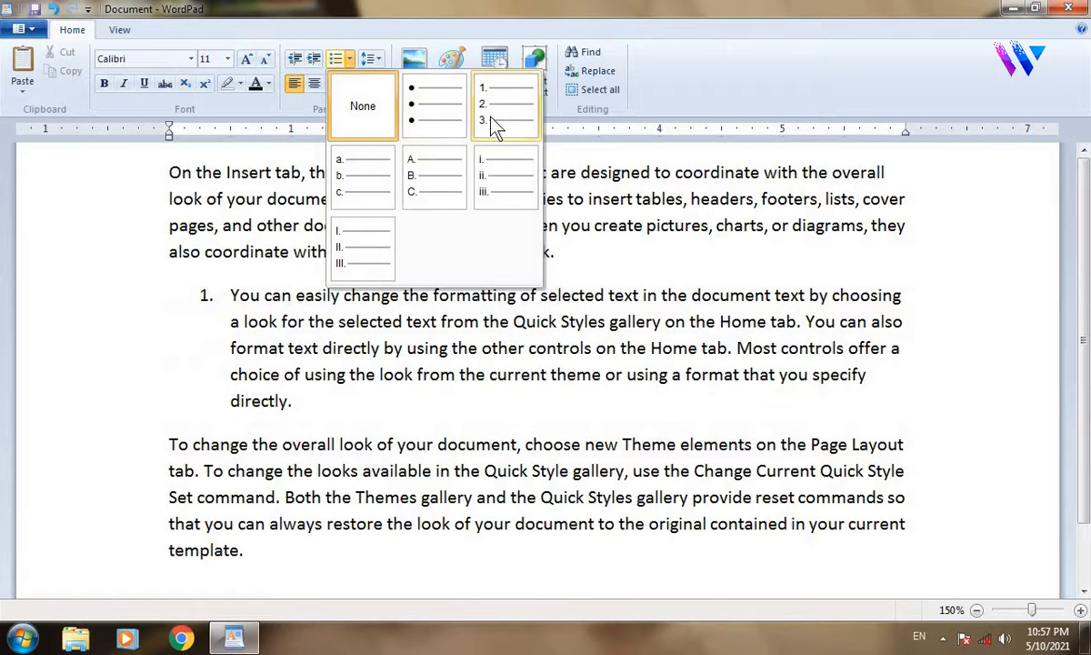
key(Escape)
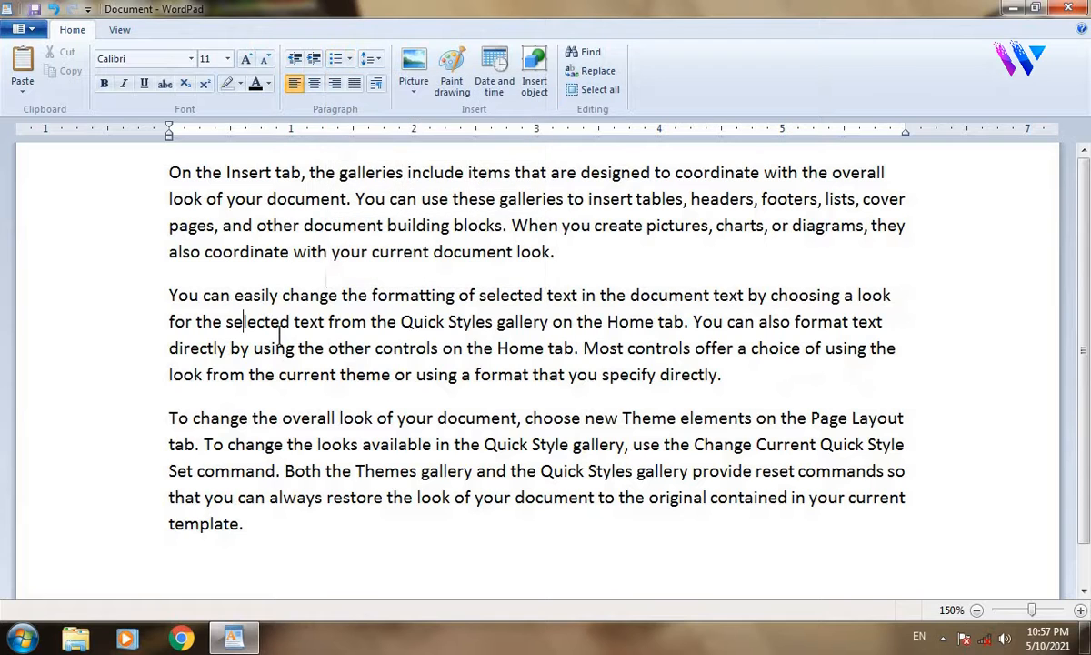
Delete the second and third paragraphs and everything after the first line of the opening paragraph.
key(ctrl+a)
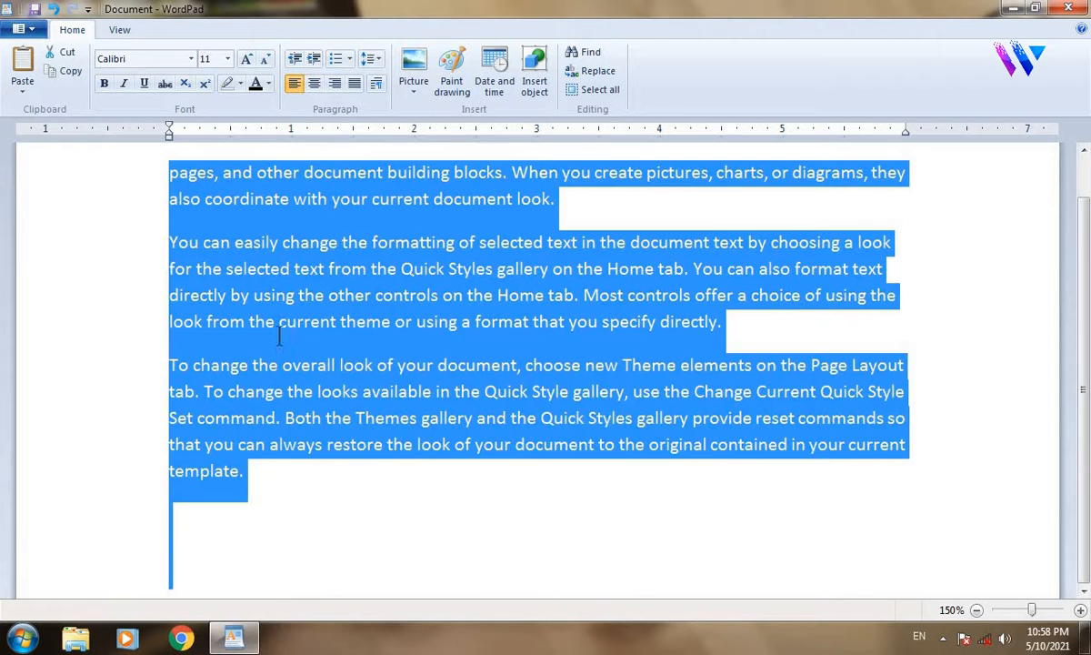
click(344, 355)
drag(555, 200, 329, 491)
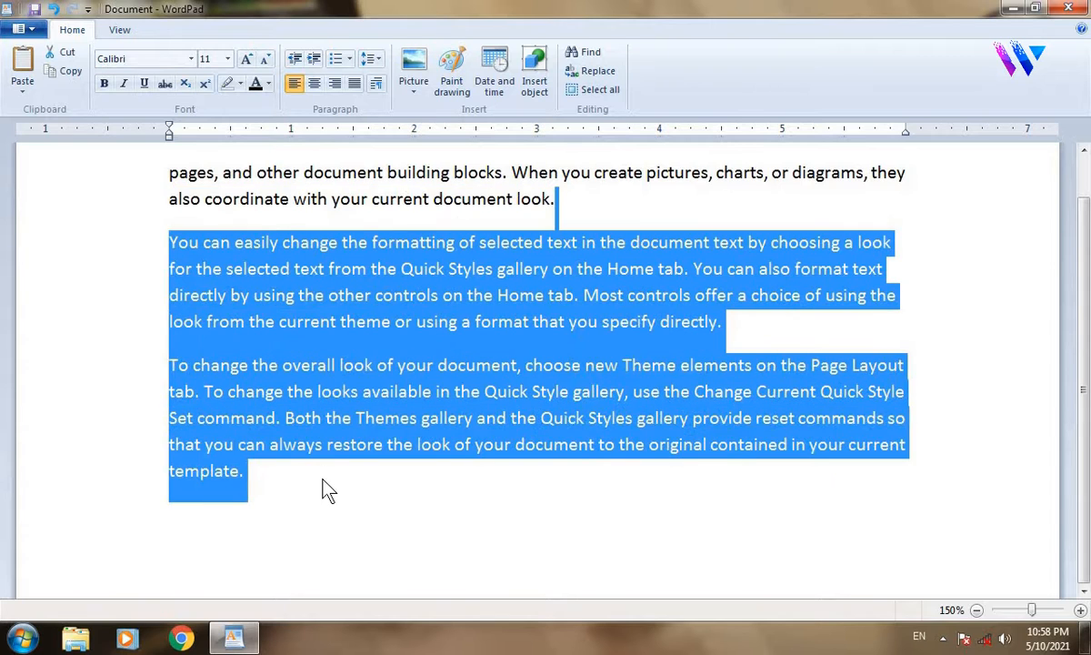
key(Delete)
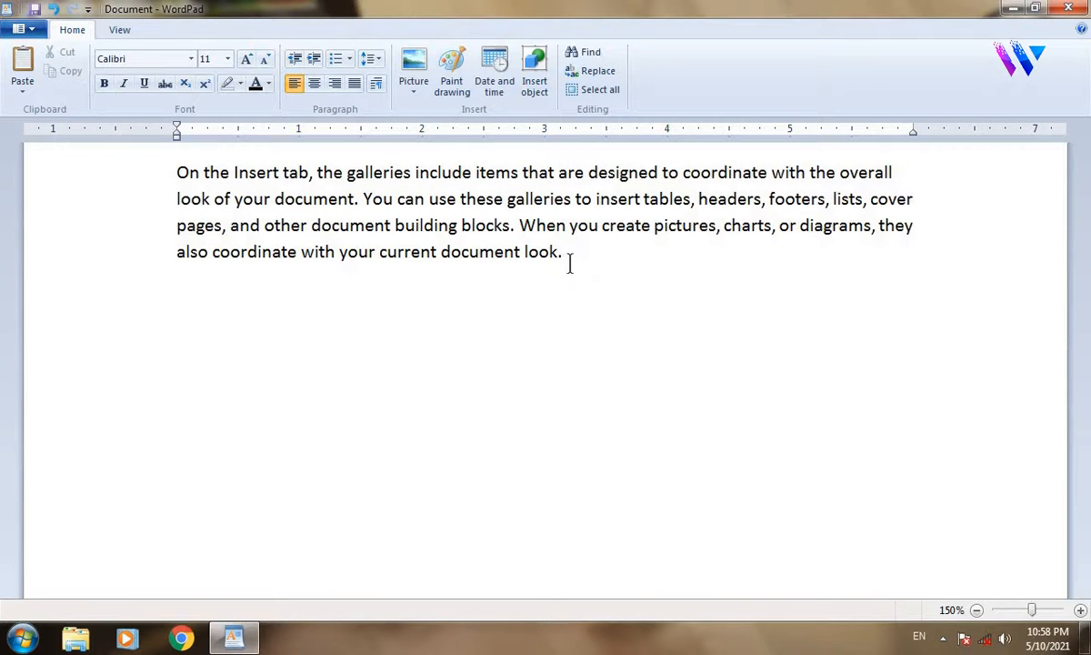
drag(569, 263, 155, 207)
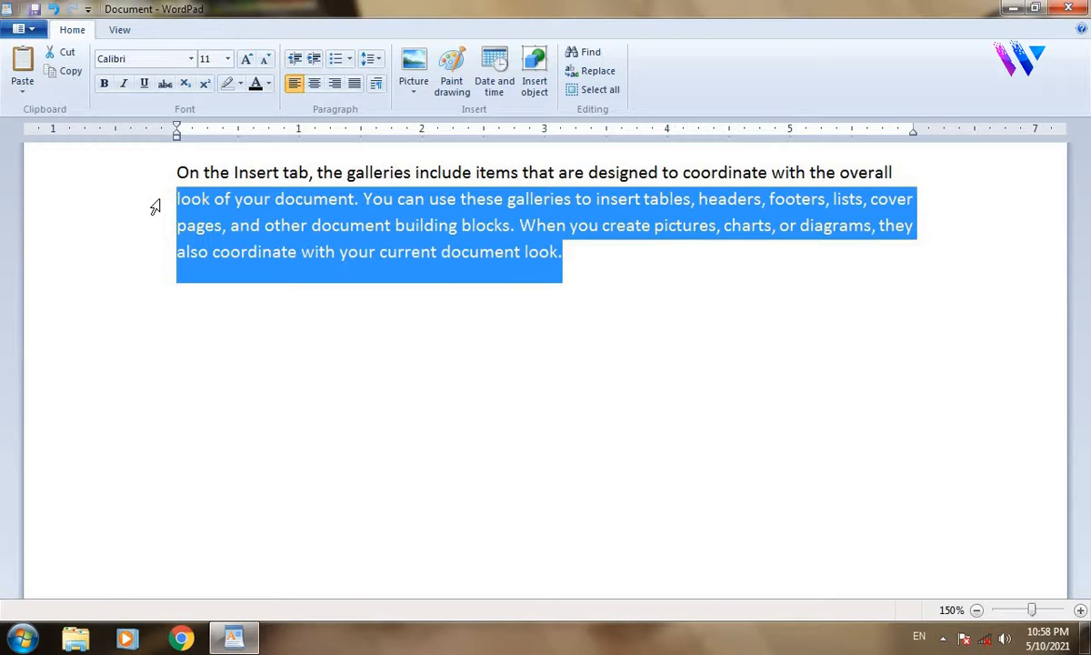
key(Delete)
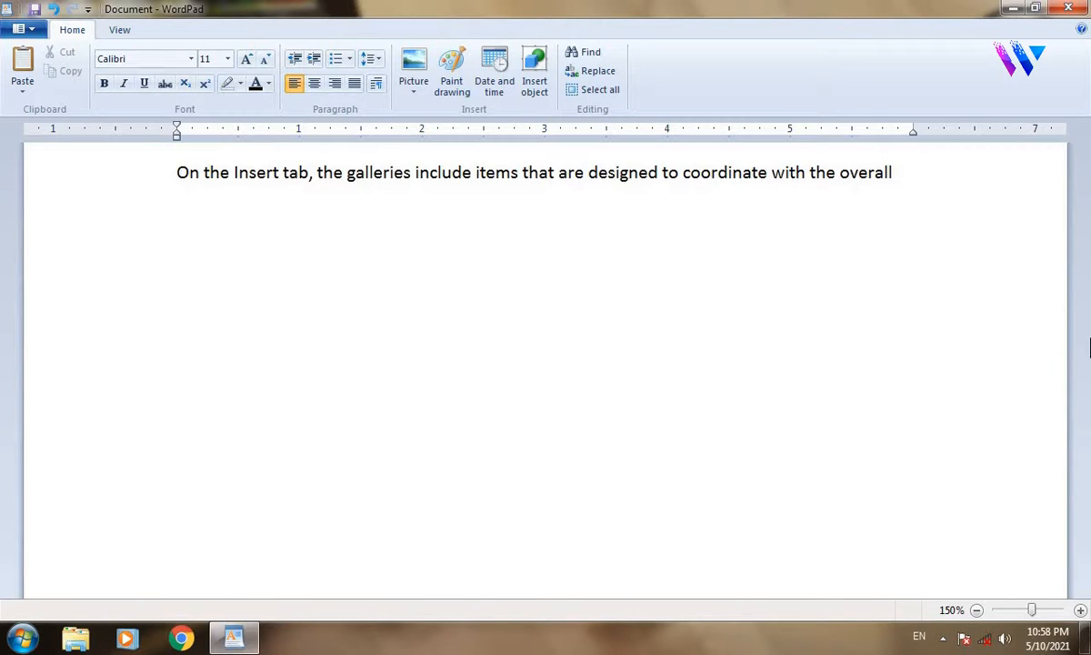
Add four filler paragraphs below the first line: "skidjhfjkshadjkfhksdfasd", "fsadfksadlflkashdfhsajkdfa", "sldkfjlksafdjlkajldkjflaskdf" and "slkdijfksaljdrkfjsaldkjflkasj".
key(Return)
text(skidjhfjkshadjkfhksdfasd)
key(Return)
text(fsadfksad)
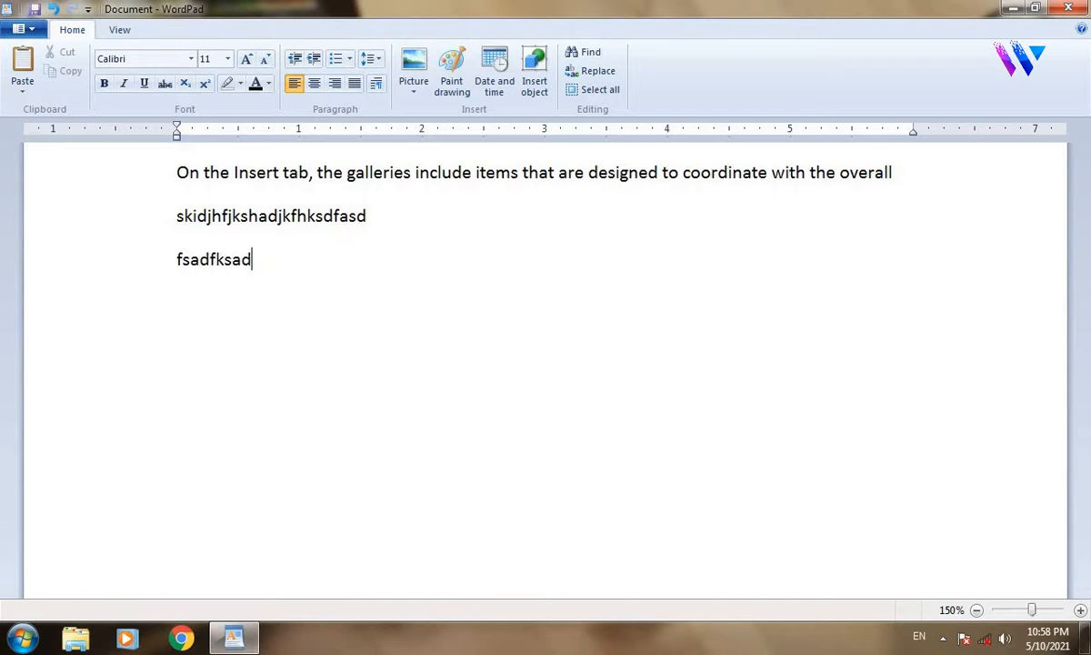
text(lflkashdfhsajkdfa)
key(Return)
text(sldkfjlksafdjlkajldk)
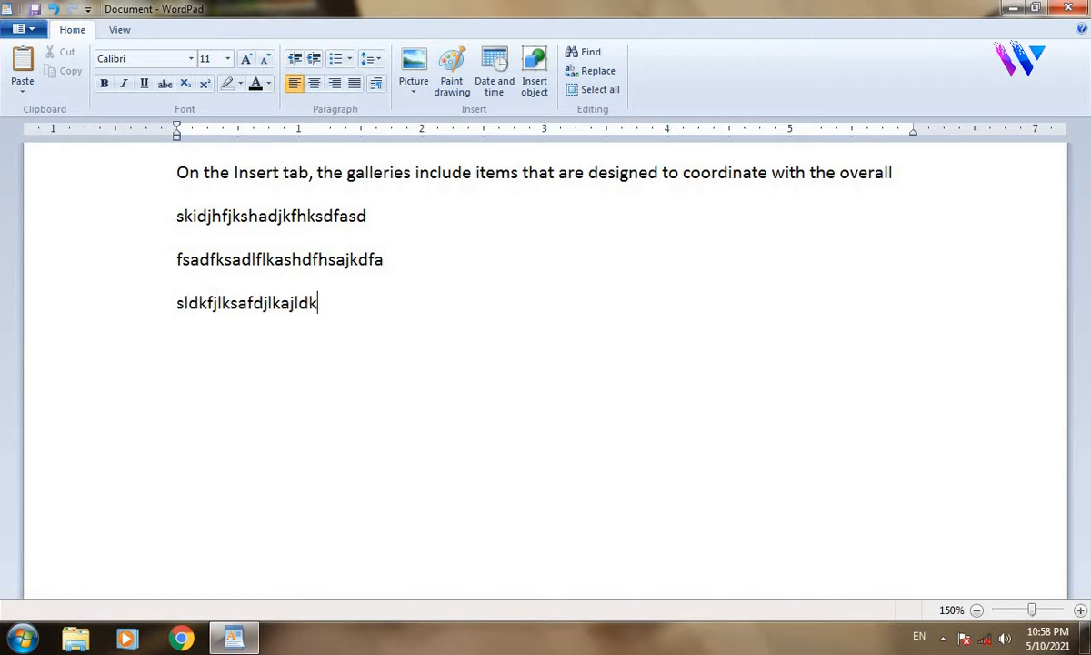
text(jflaskdf)
key(Return)
text(slkdijfksaljdrkfjsaldkjflkasj)
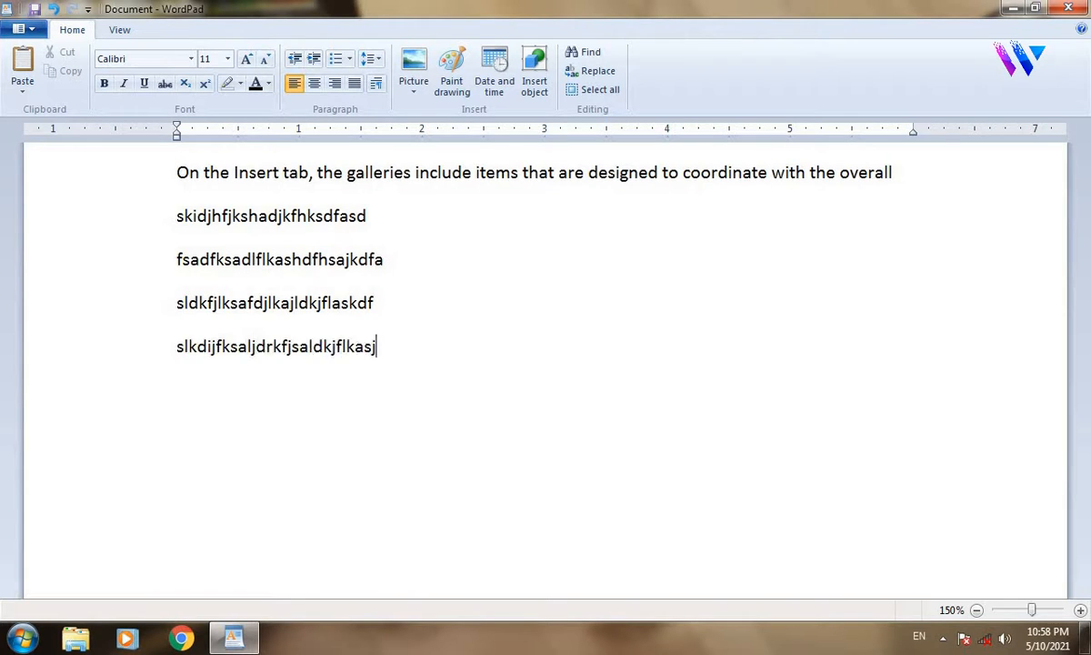
Insert two blank paragraphs between the opening sentence and the four filler lines.
click(167, 219)
key(Left)
key(Return)
key(Return)
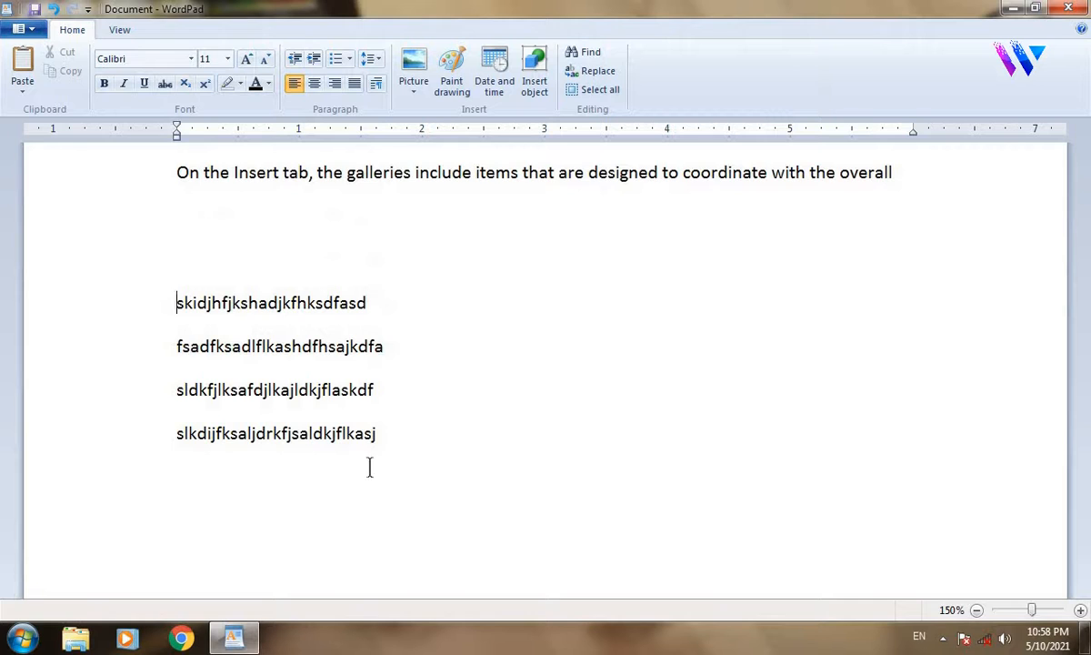
Format the four filler lines as a list with uppercase letters (A., B., C.).
drag(377, 436, 201, 303)
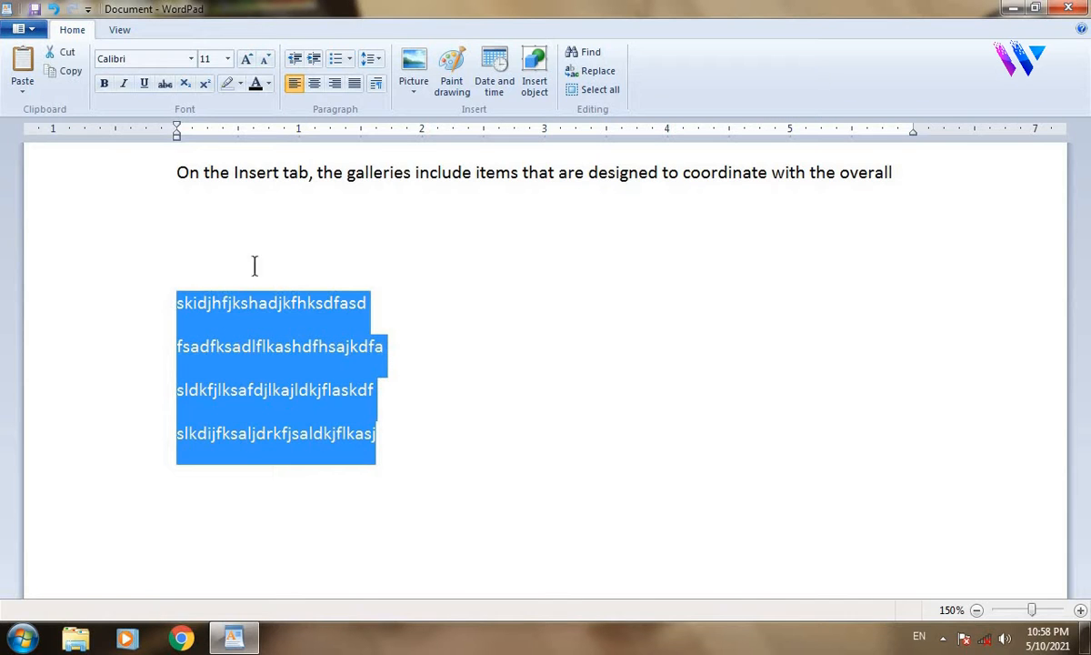
click(349, 61)
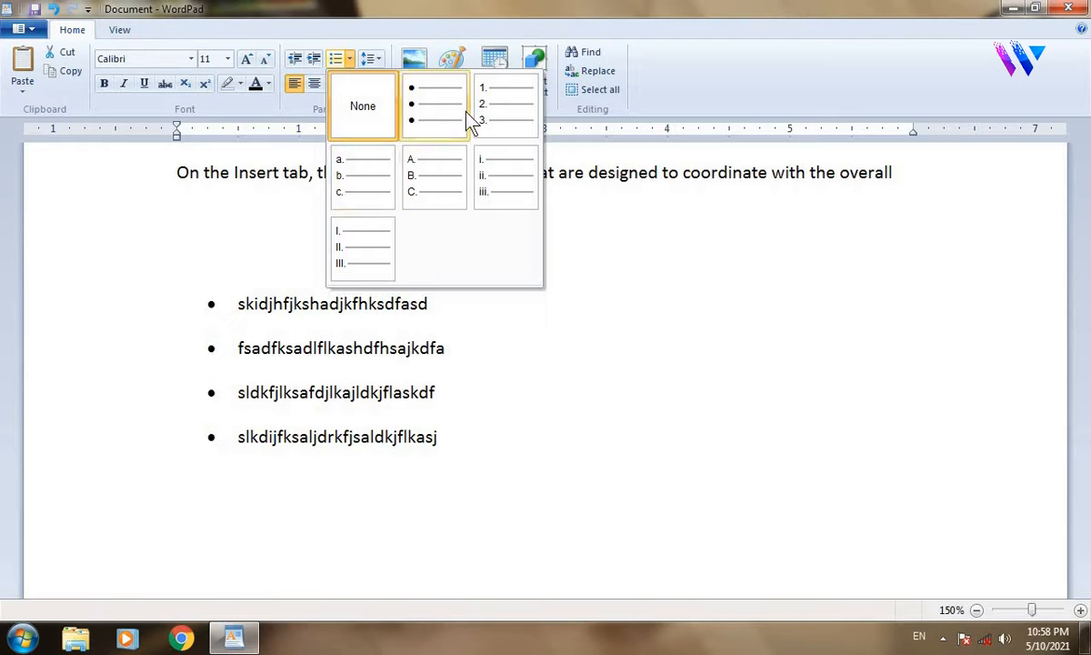
click(434, 178)
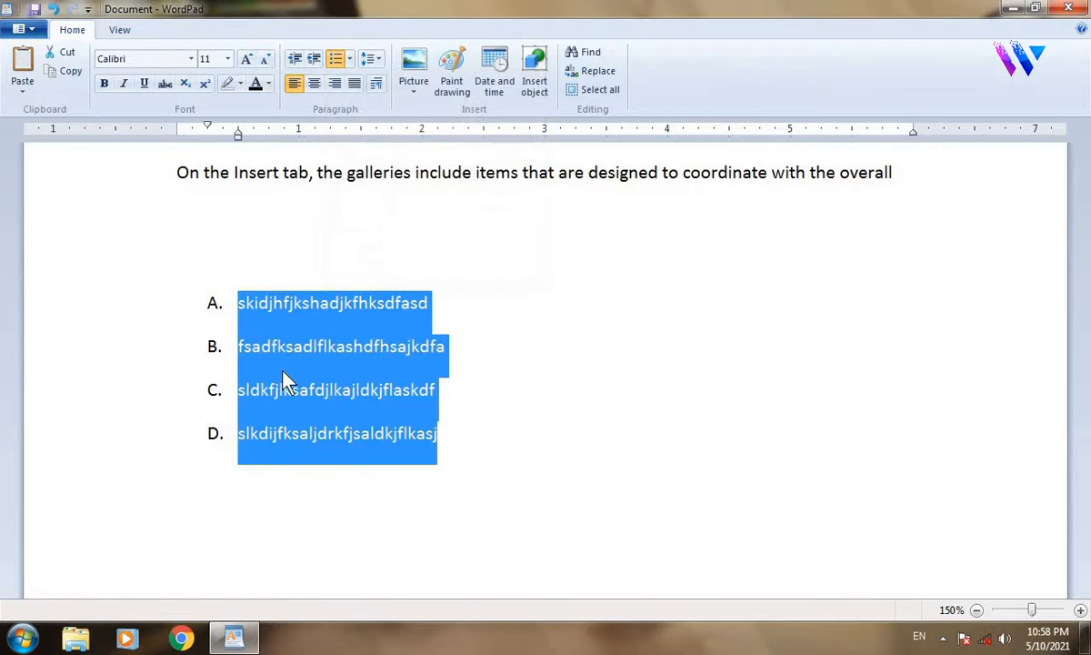
click(357, 370)
Delete one of the blank paragraphs above the lettered list.
click(300, 216)
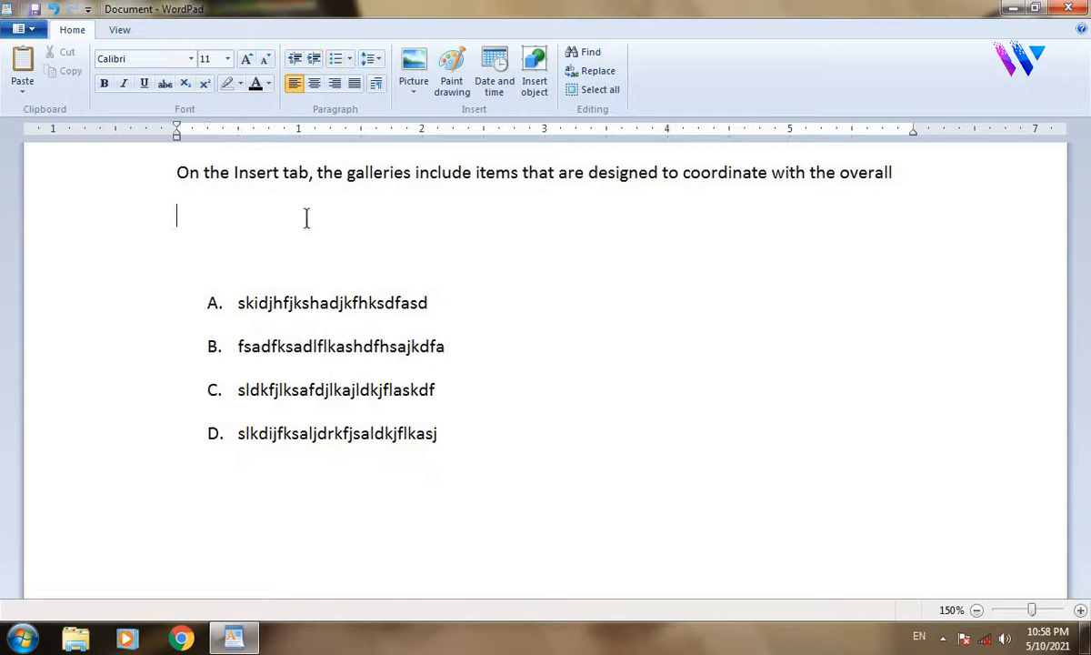
key(Delete)
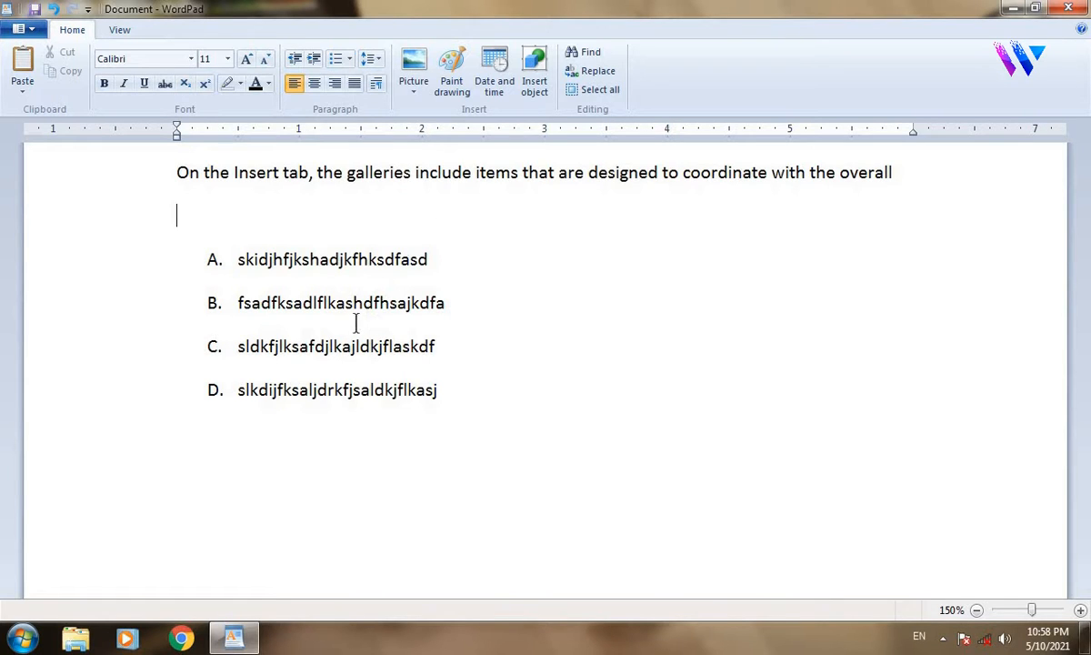
Reapply uppercase letters (A., B., C.) to the four filler lines, and finally remove their list formatting with the None style.
drag(445, 395, 275, 261)
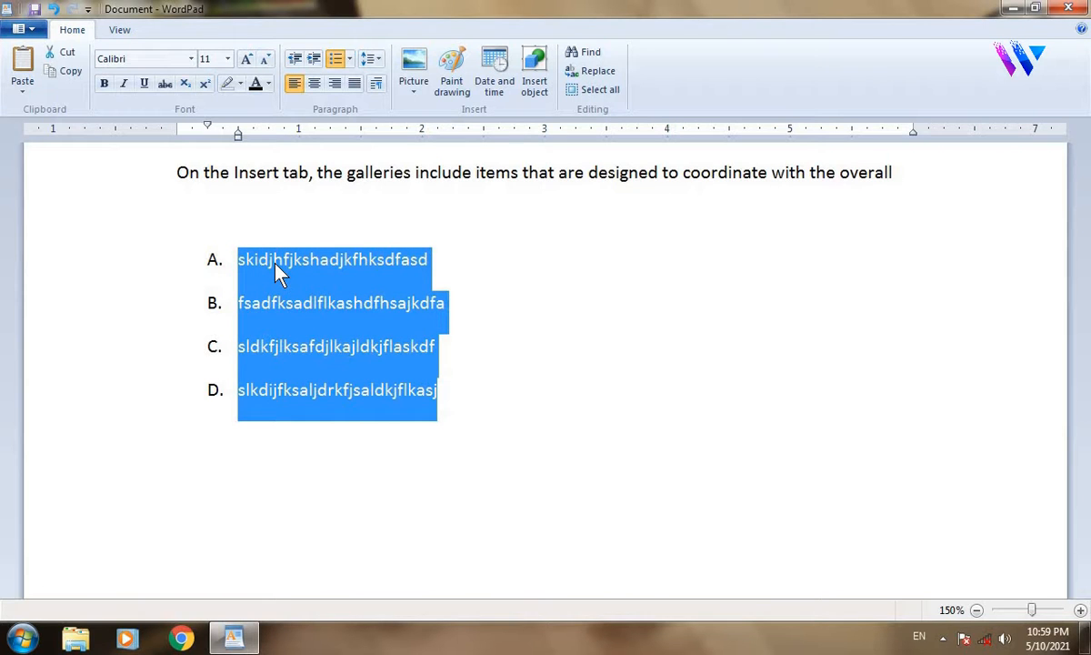
click(349, 58)
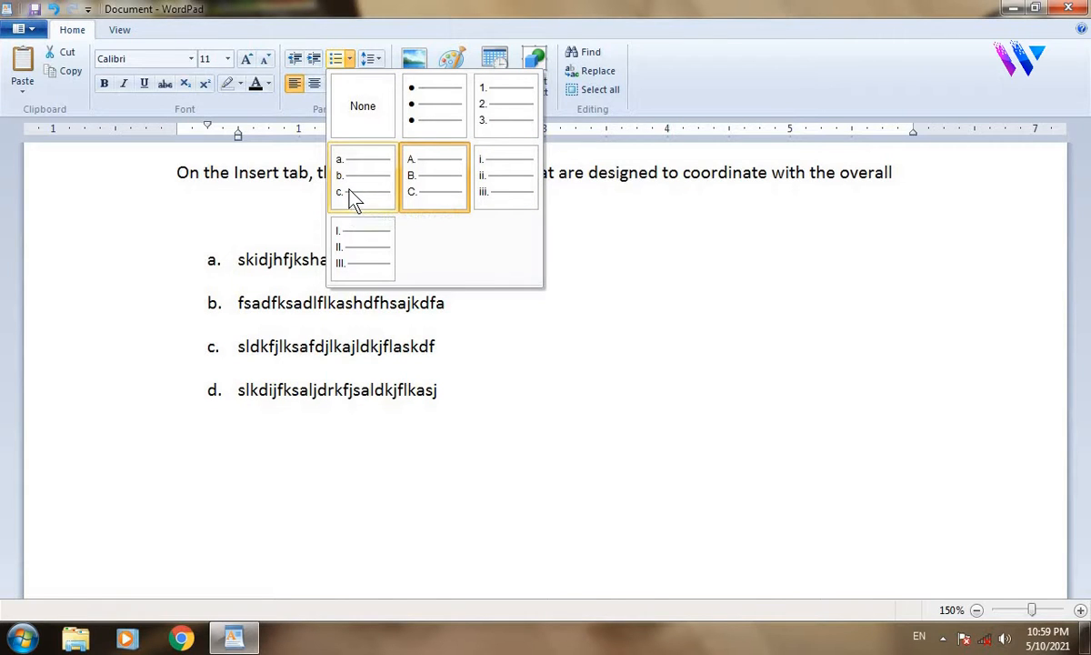
click(423, 178)
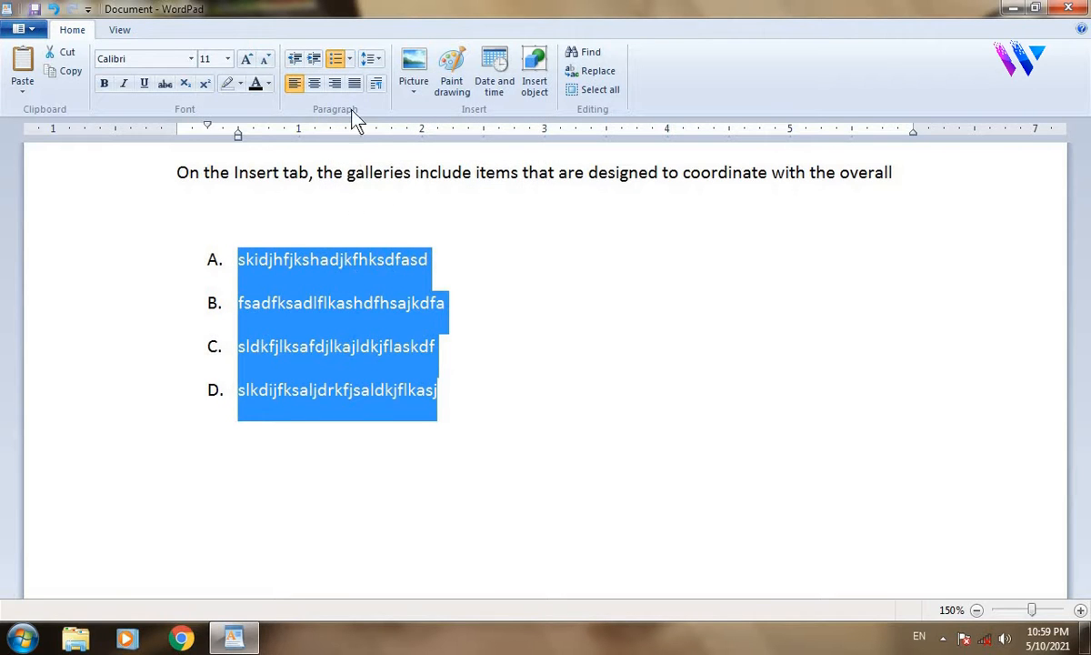
click(349, 58)
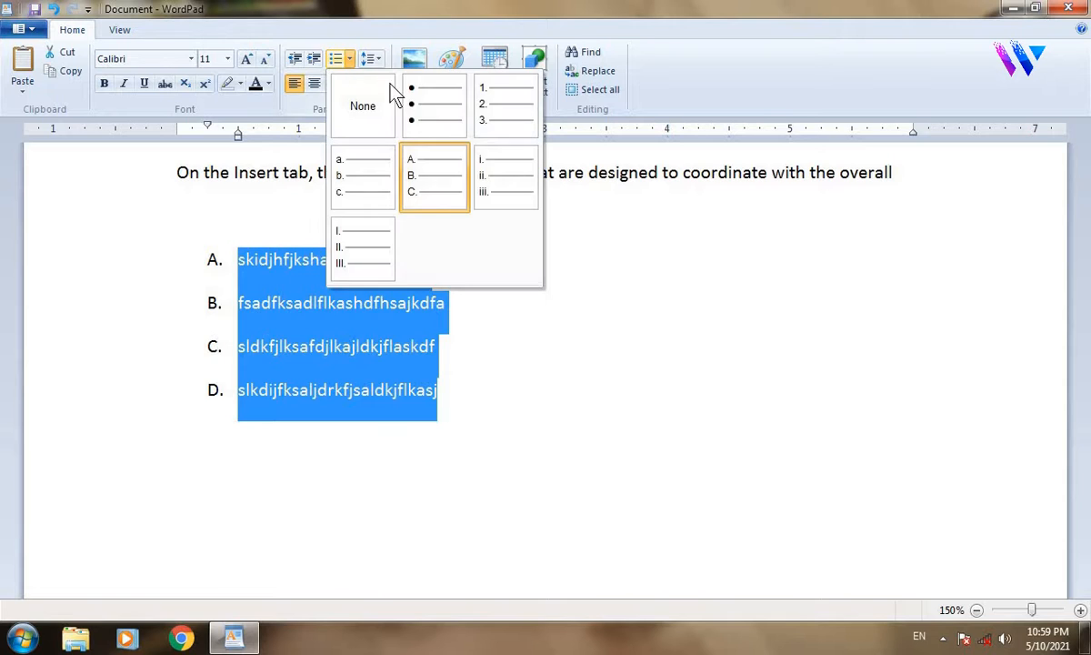
click(434, 200)
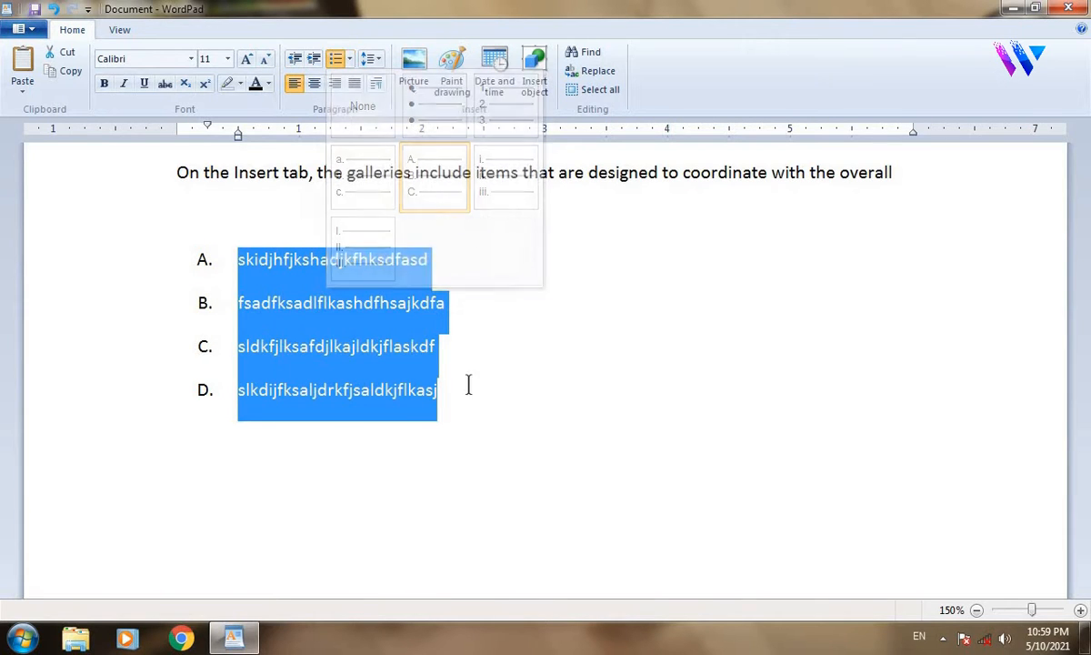
click(349, 58)
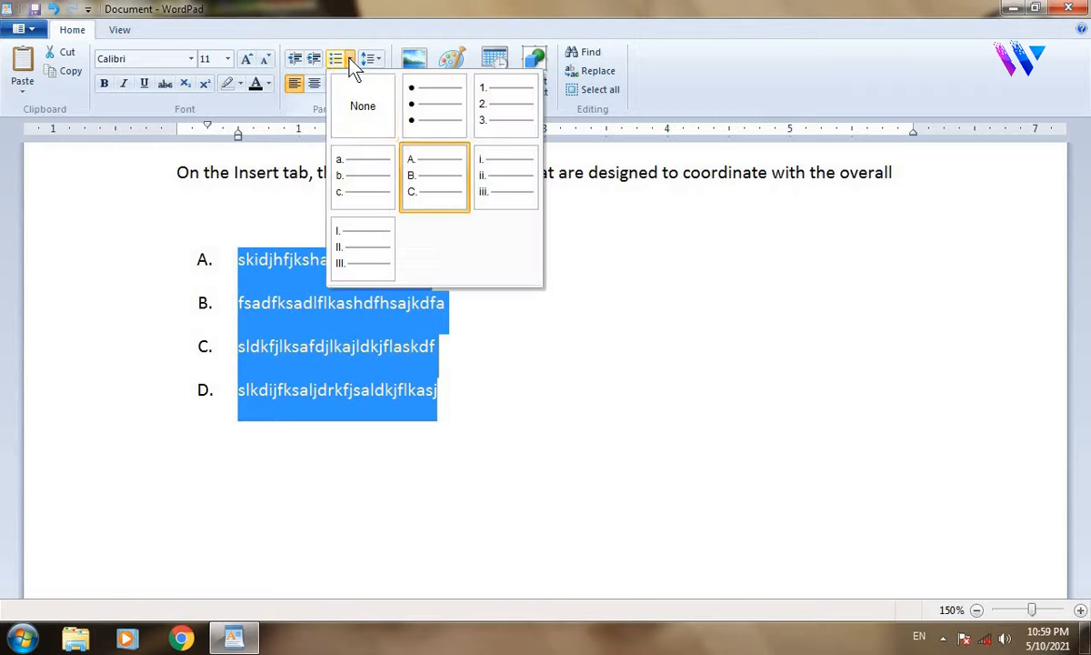
click(360, 111)
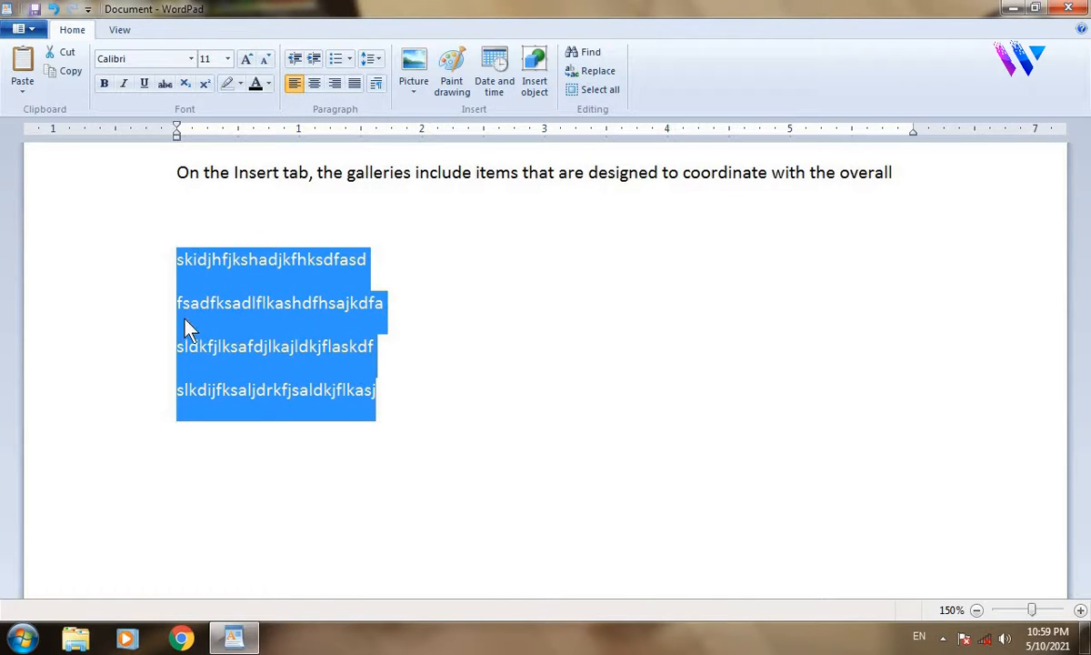
Center the four filler lines and delete their text.
click(315, 87)
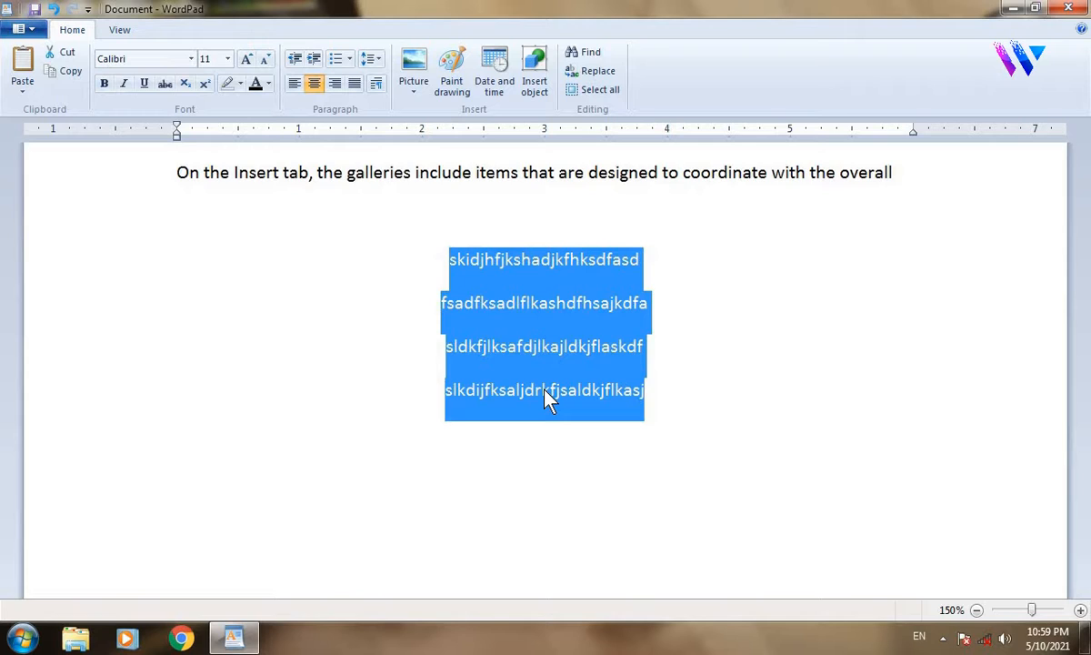
key(Delete)
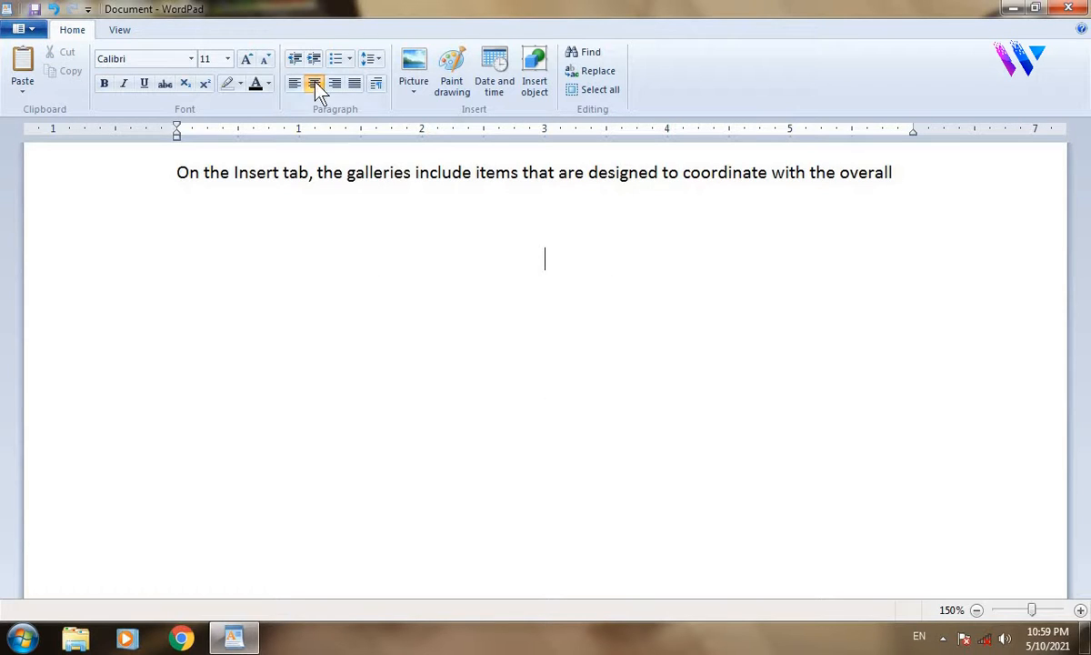
Enter four centered filler lines: "jdhfgsdjhfjkghdksljhfglsdf", "dkfgjkldjfgljkdlkjgkldsjfgdf", "lkdifjglkdjftkgdlkjfglksdjfgdsf" and "ldfjgklsdjfkgjdlksfgjlksdjfgl".
text(jdhfgsdjhfjkghdksljhf)
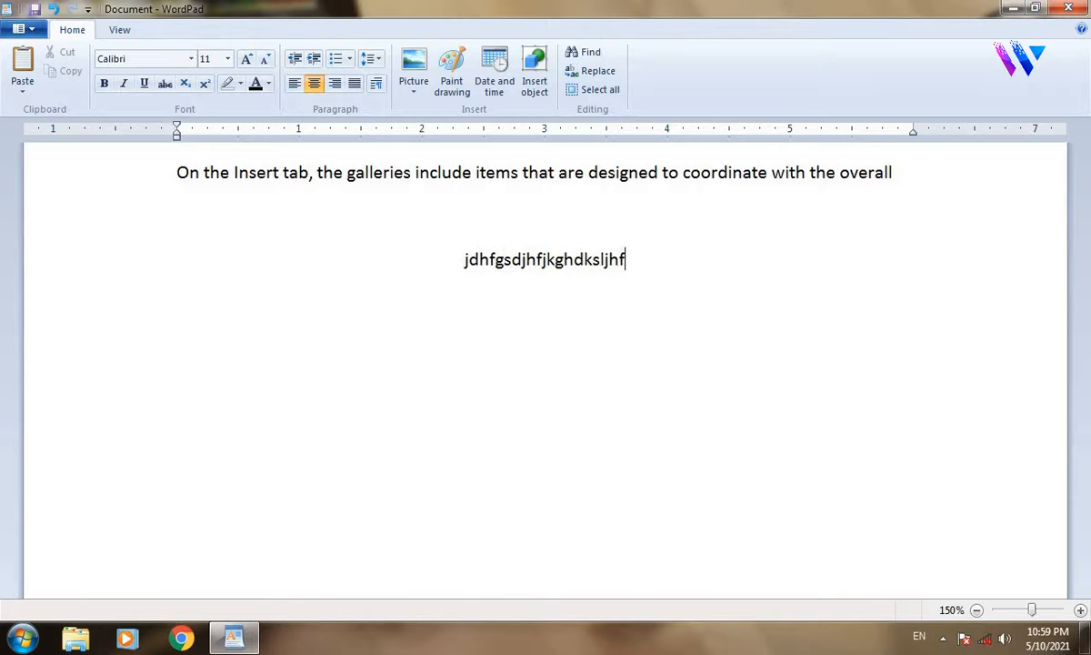
text(glsdf)
key(Return)
text(dkfgjkldjfgljkdlkjgkldsj)
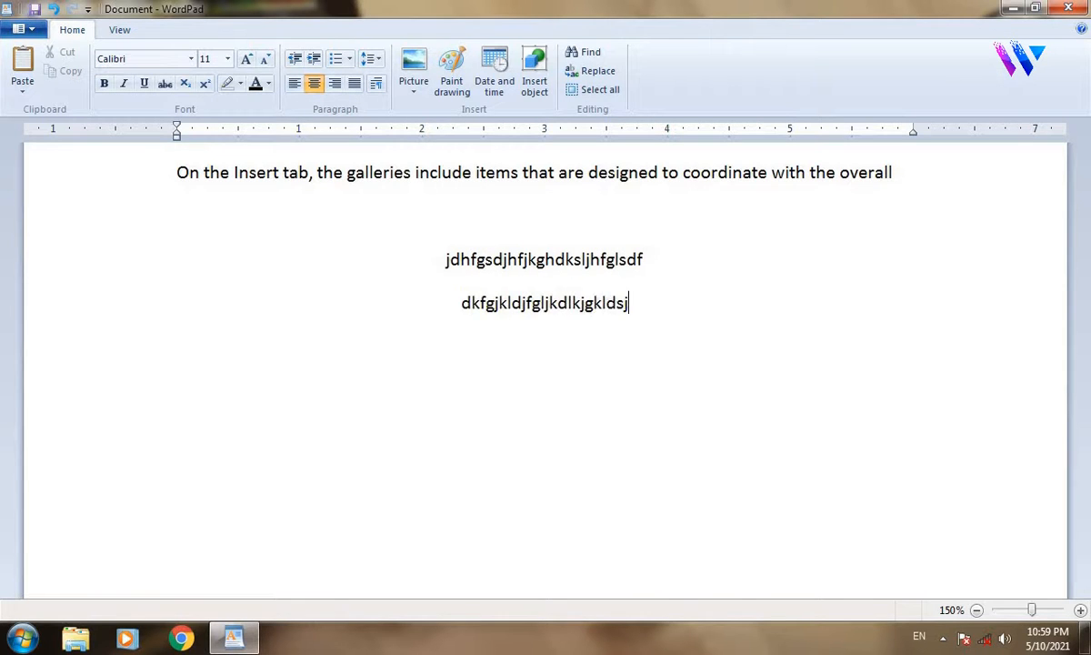
text(fgdf)
key(Return)
text(lkdifjglkdjftkgdlkjfglksdj)
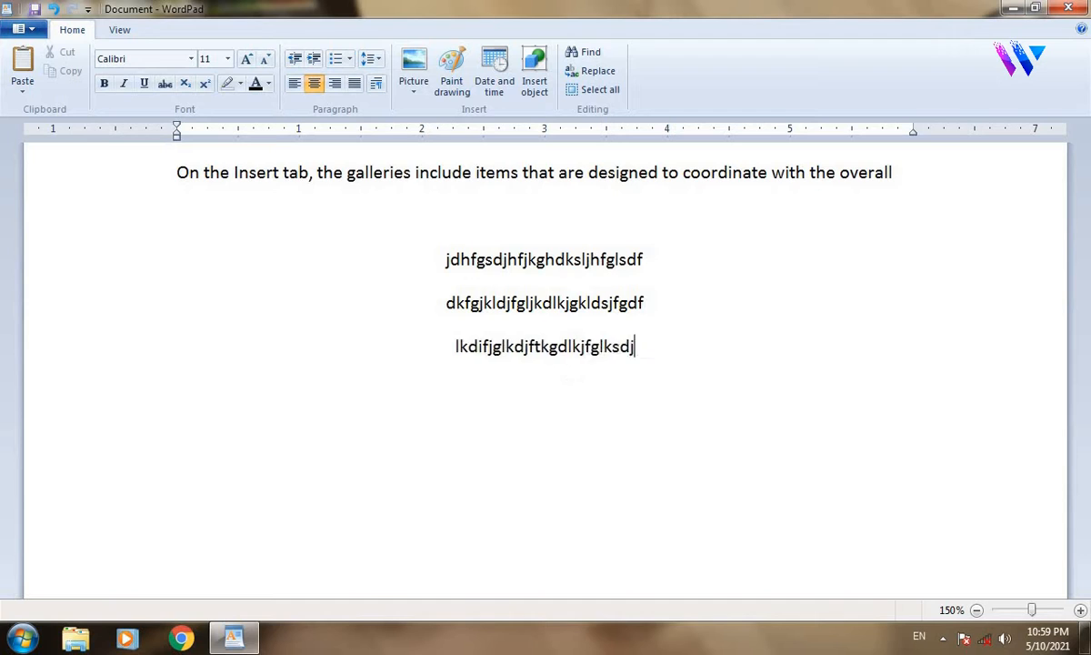
text(fgdsf)
key(Return)
text(ldfjgklsdjfkgjdlksfgjlksdjfgl)
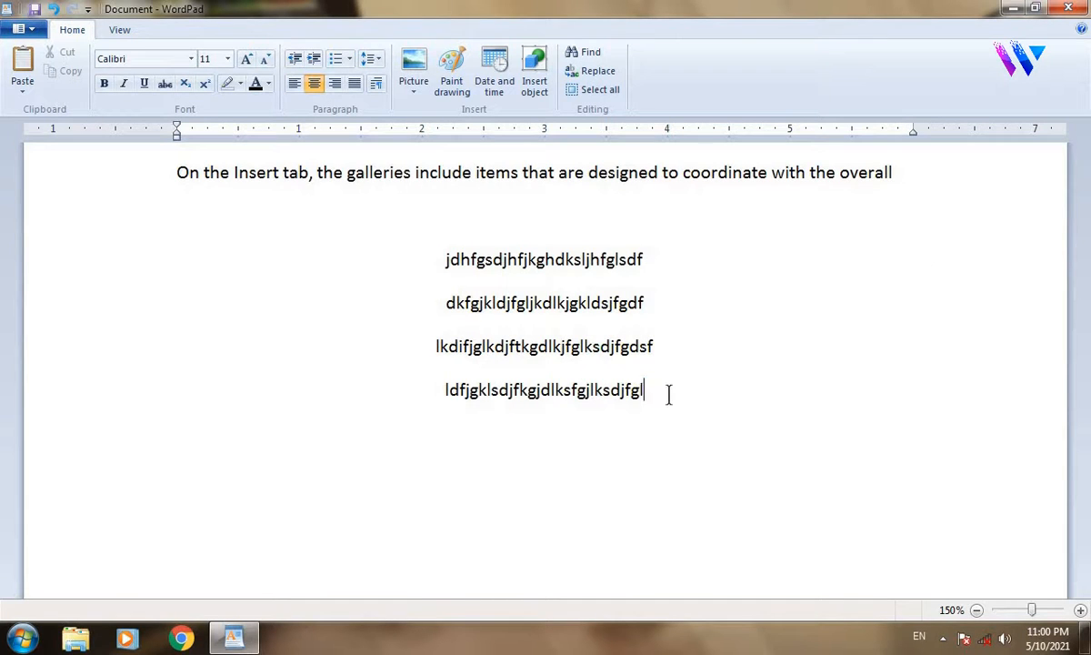
Try right and left alignment on the four filler lines, ending with justified alignment.
drag(668, 393, 466, 257)
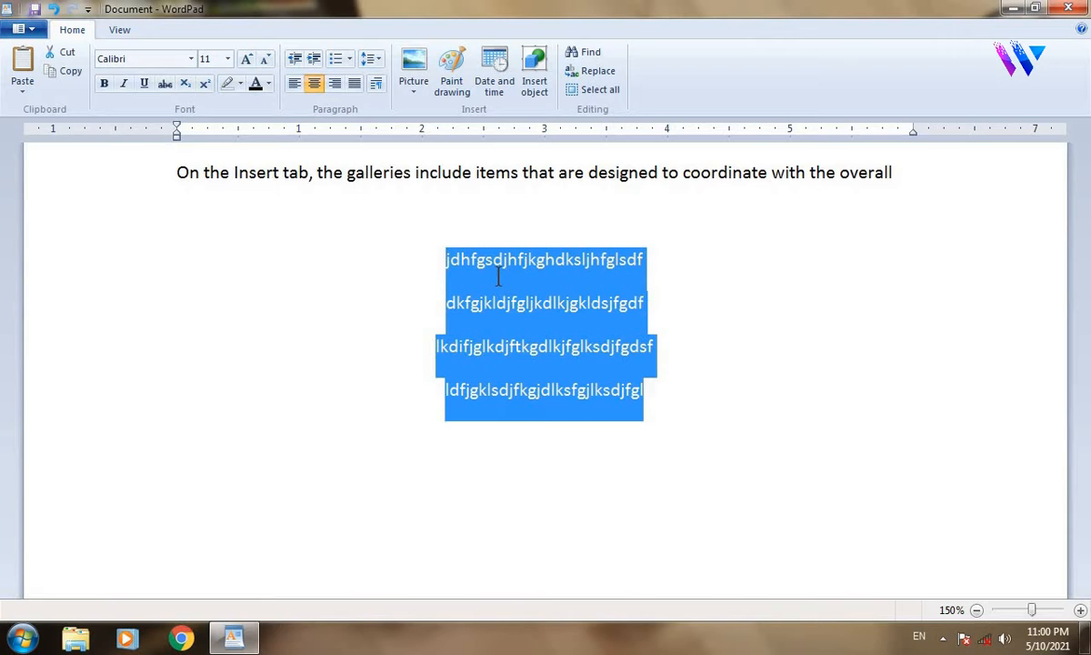
click(335, 84)
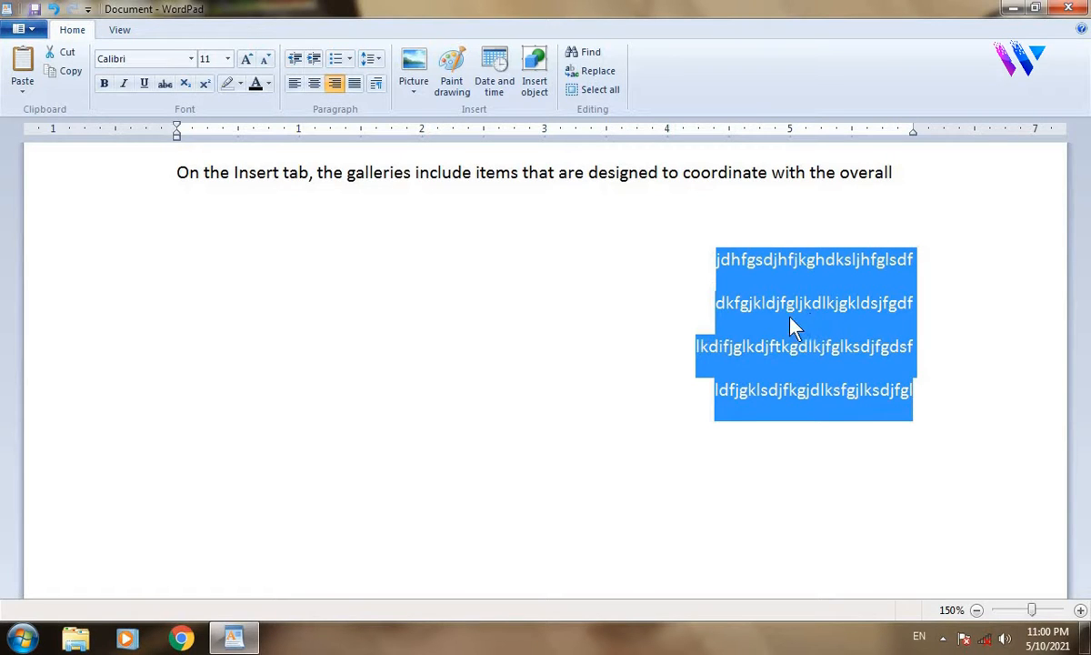
click(294, 83)
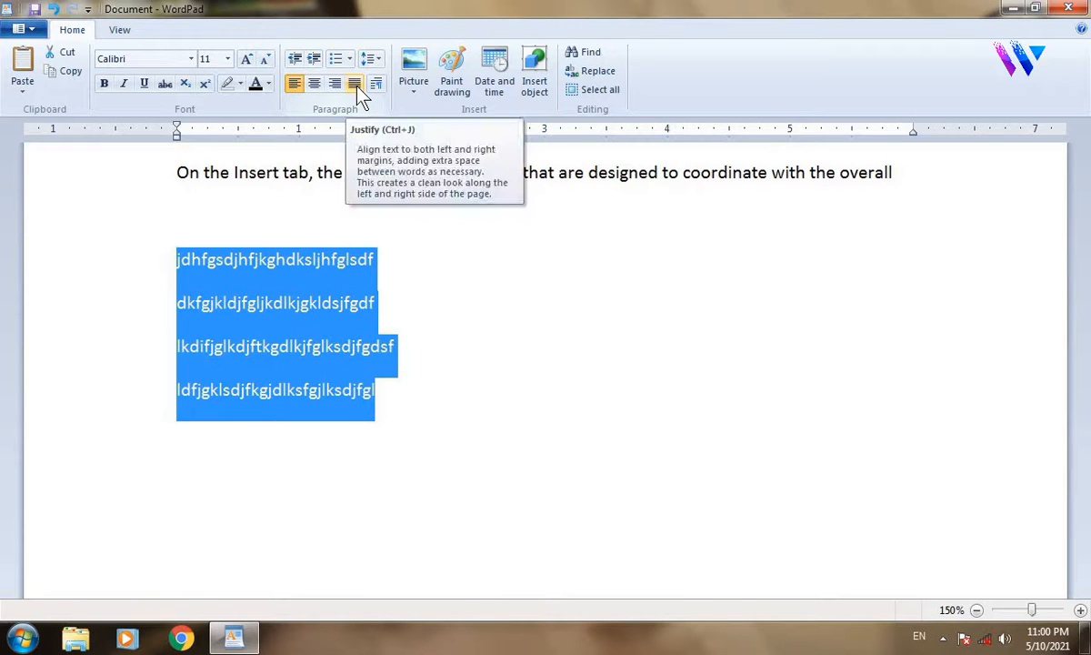
click(356, 87)
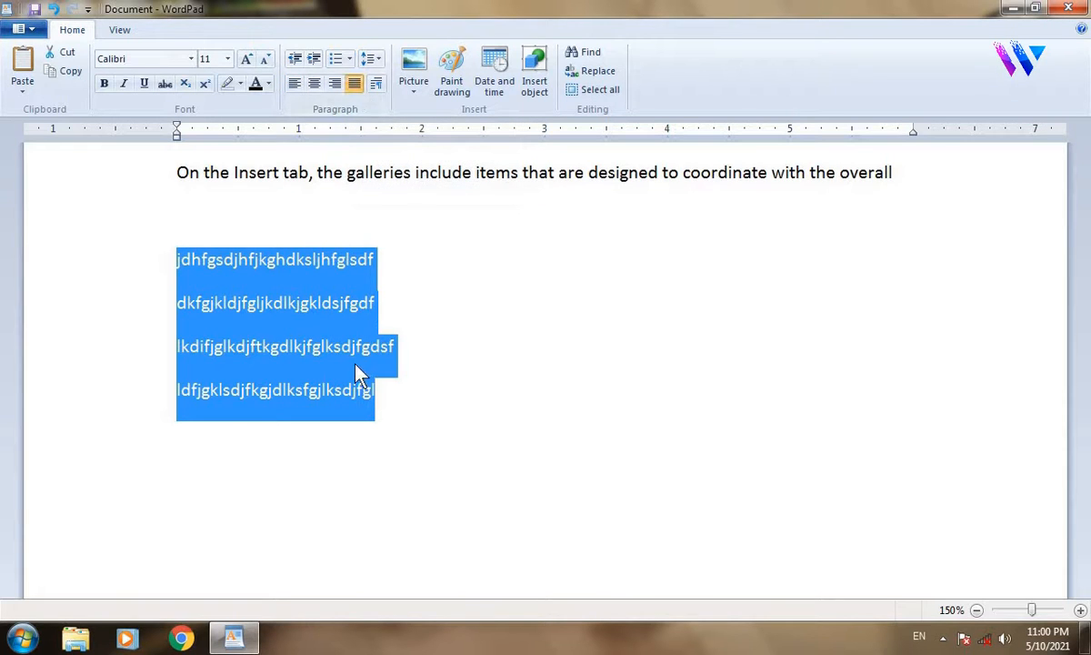
Replace the whole document content with the copied sample text that starts with "On the Insert tab, the galleries include items".
key(ctrl+a)
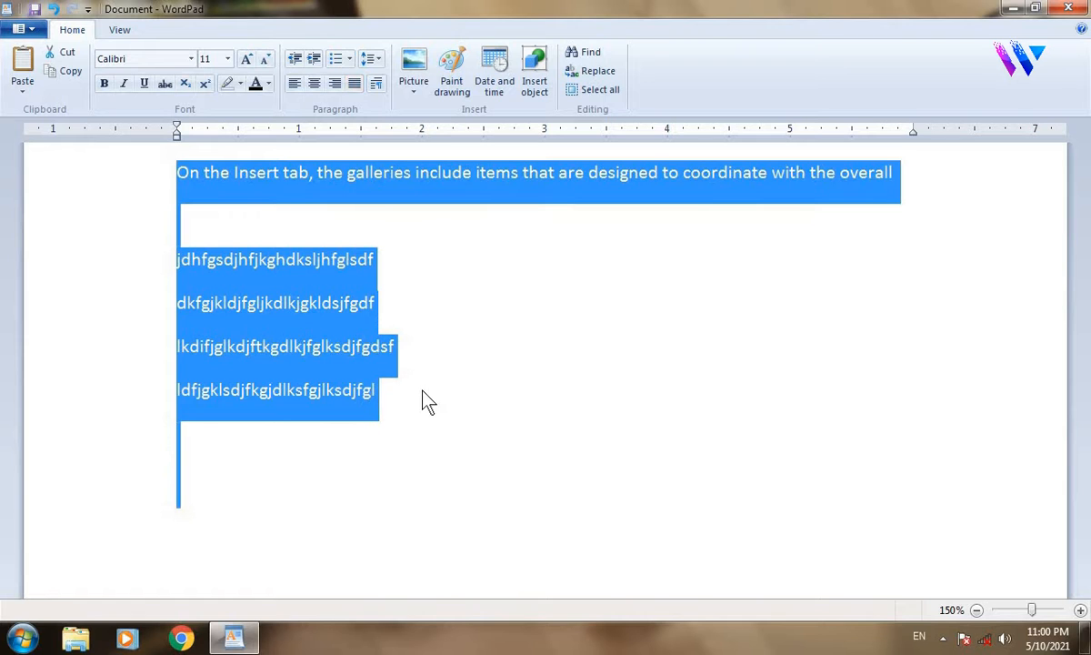
key(ctrl+v)
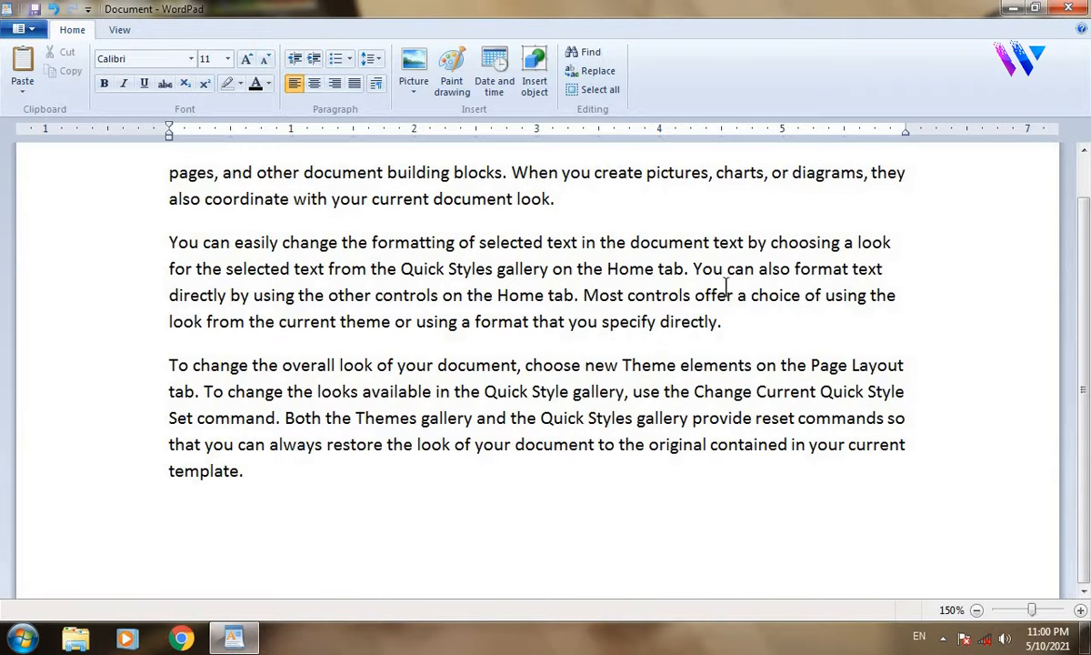
scroll(374, 277, up, 1)
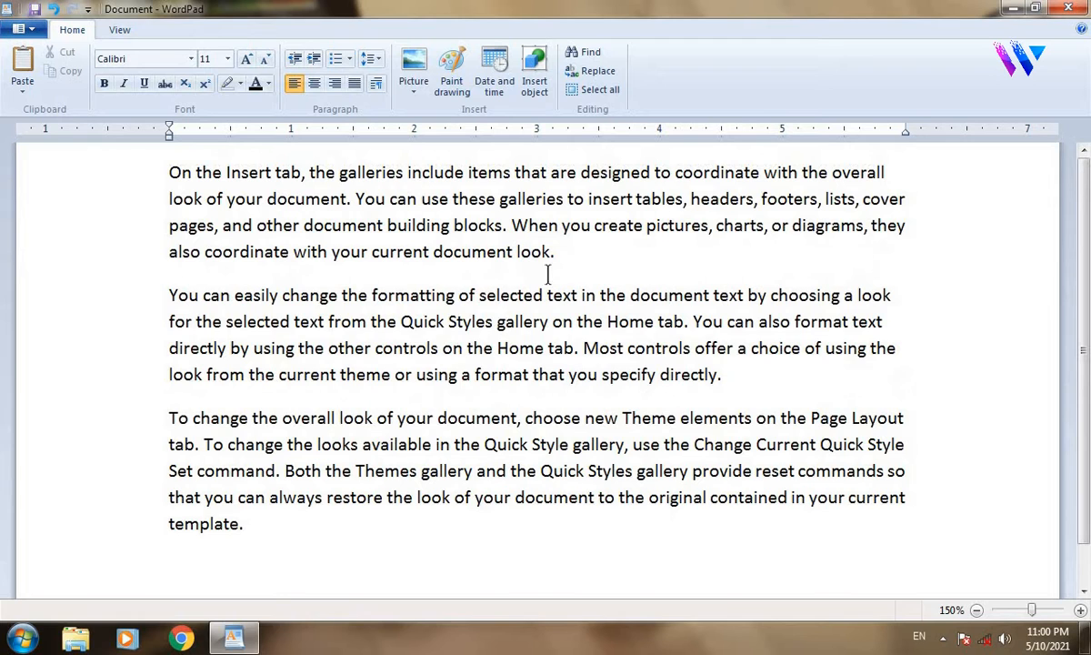
Justify all three pasted paragraphs, and undo the justification to compare it with left alignment.
drag(301, 525, 178, 163)
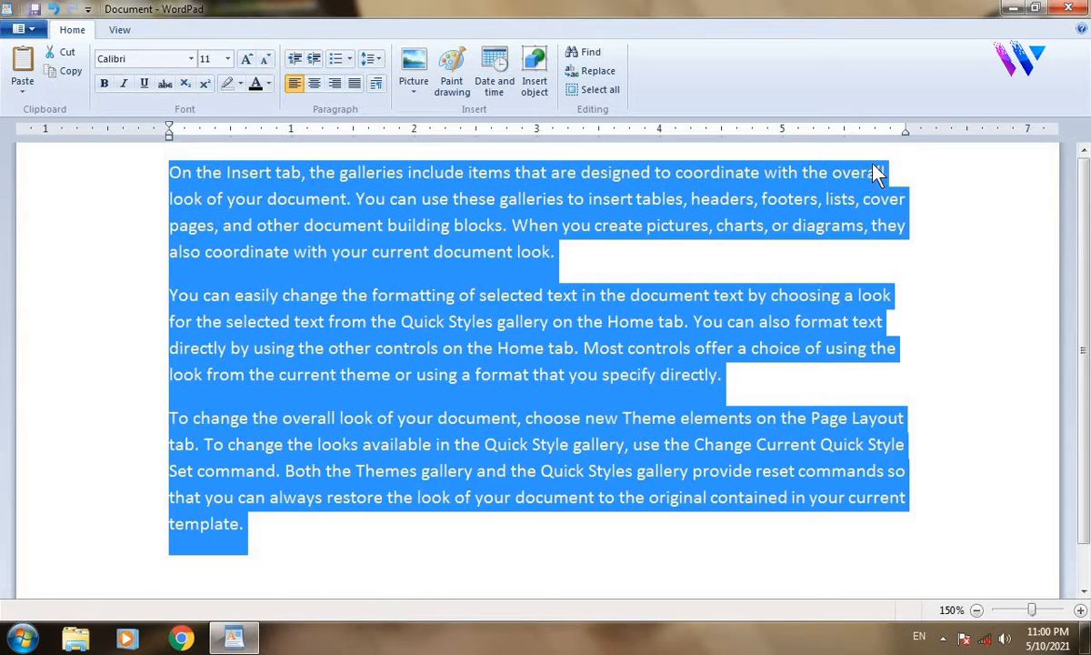
click(354, 83)
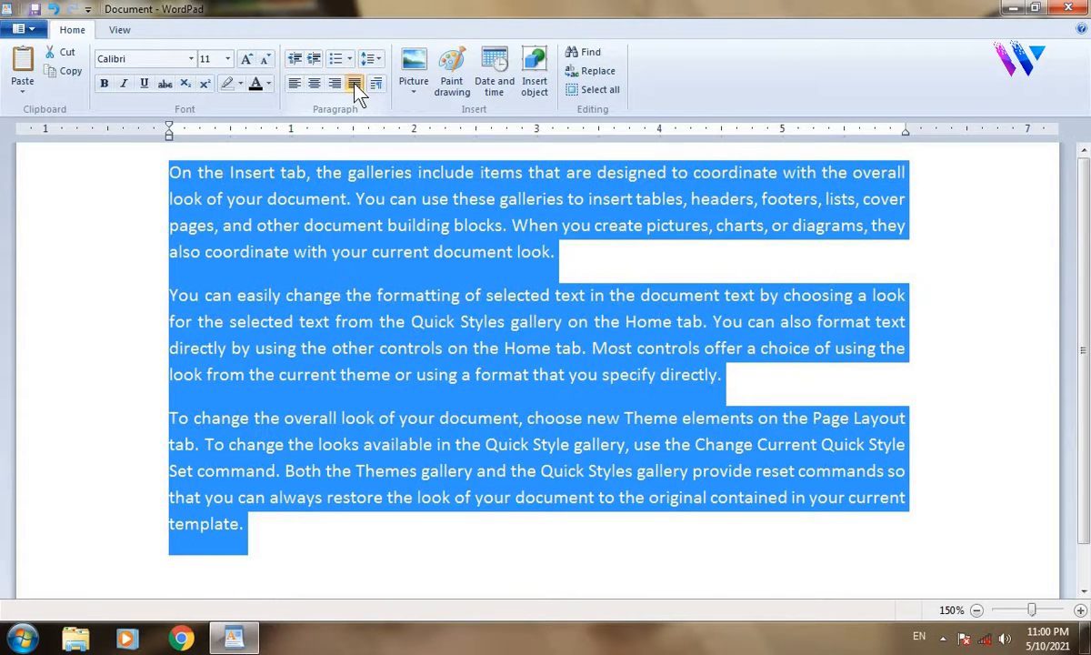
click(805, 223)
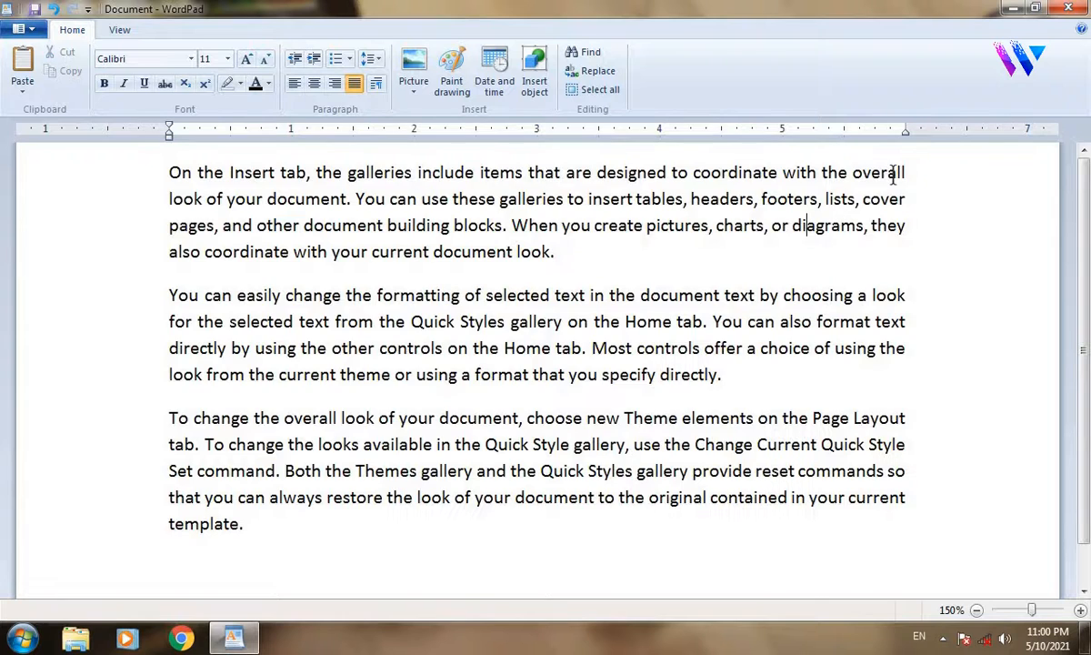
key(ctrl+z)
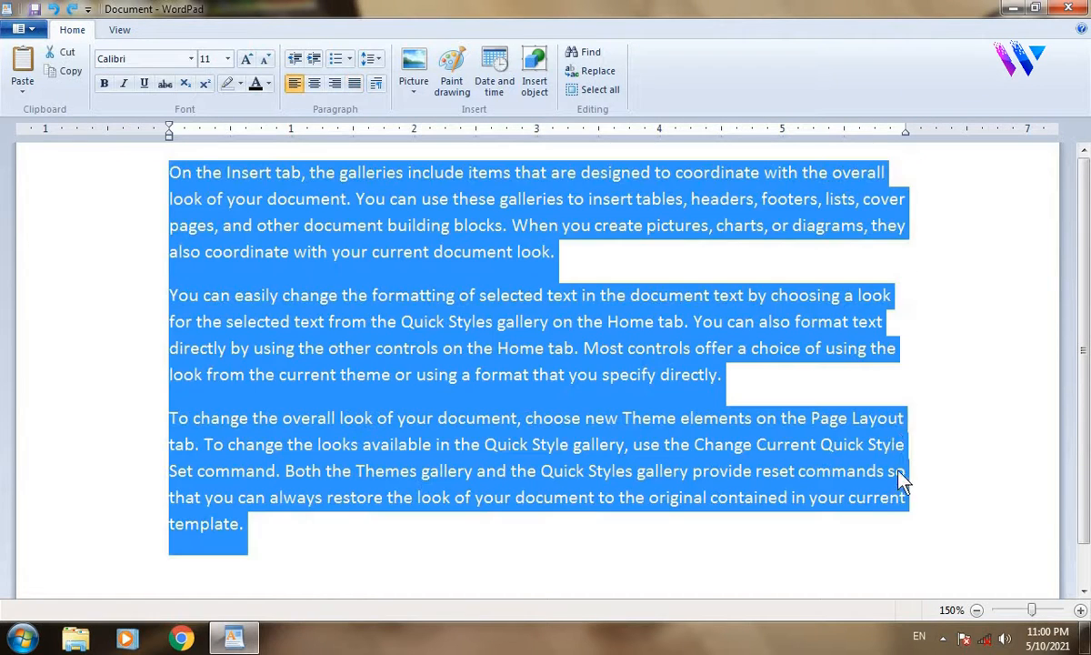
click(896, 209)
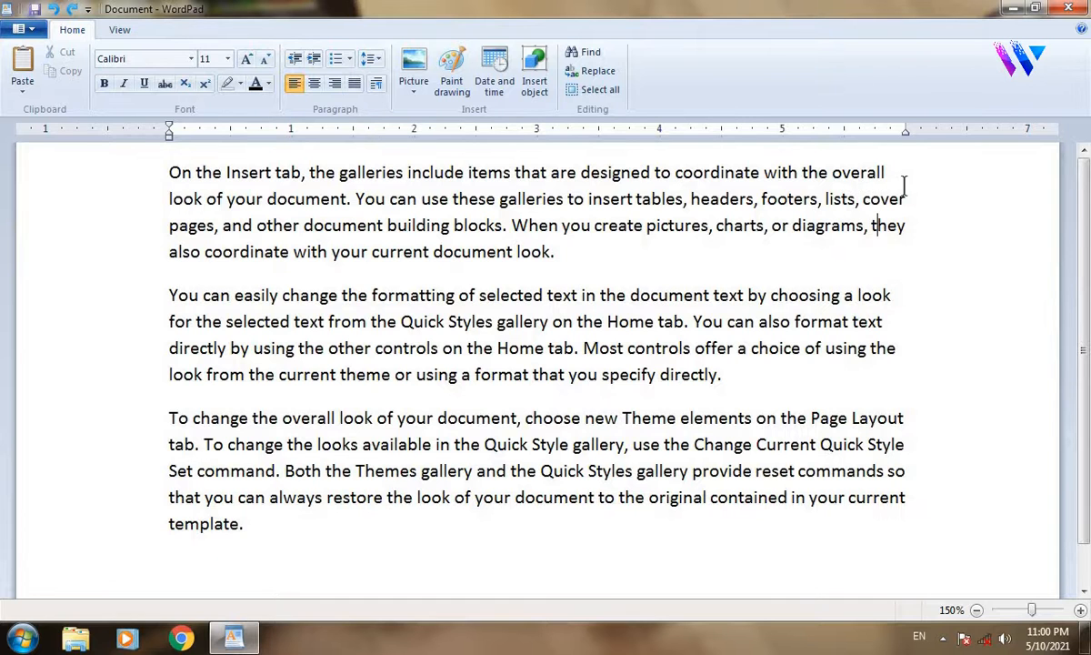
click(876, 225)
Apply justified alignment to all three paragraphs of the sample text.
drag(292, 536, 139, 168)
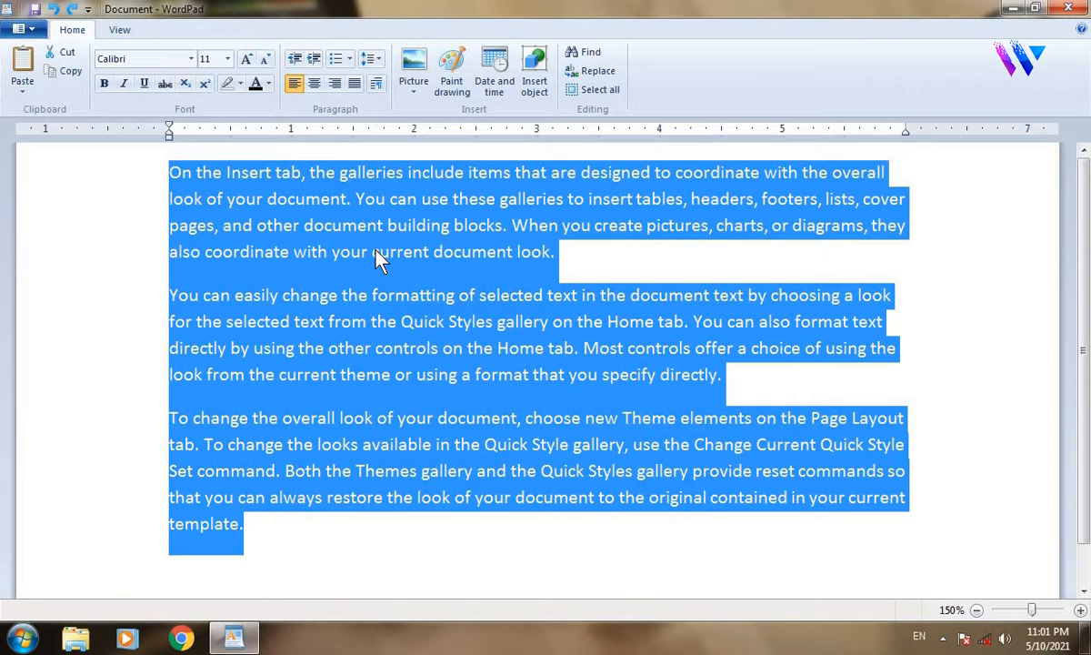
click(354, 84)
click(586, 295)
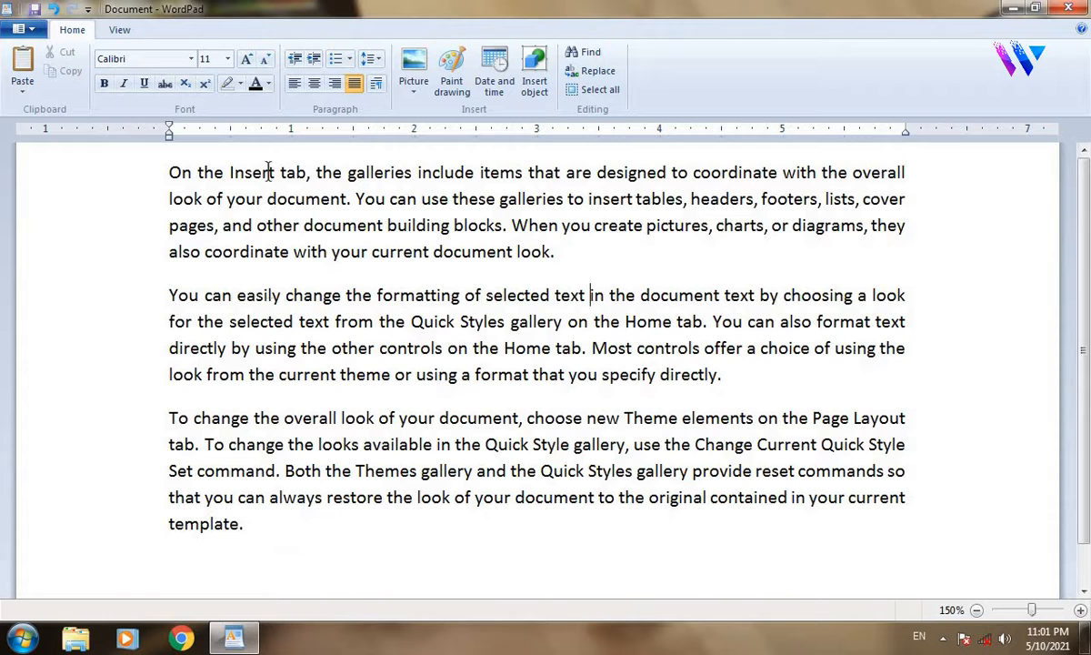
click(248, 531)
drag(226, 516, 150, 177)
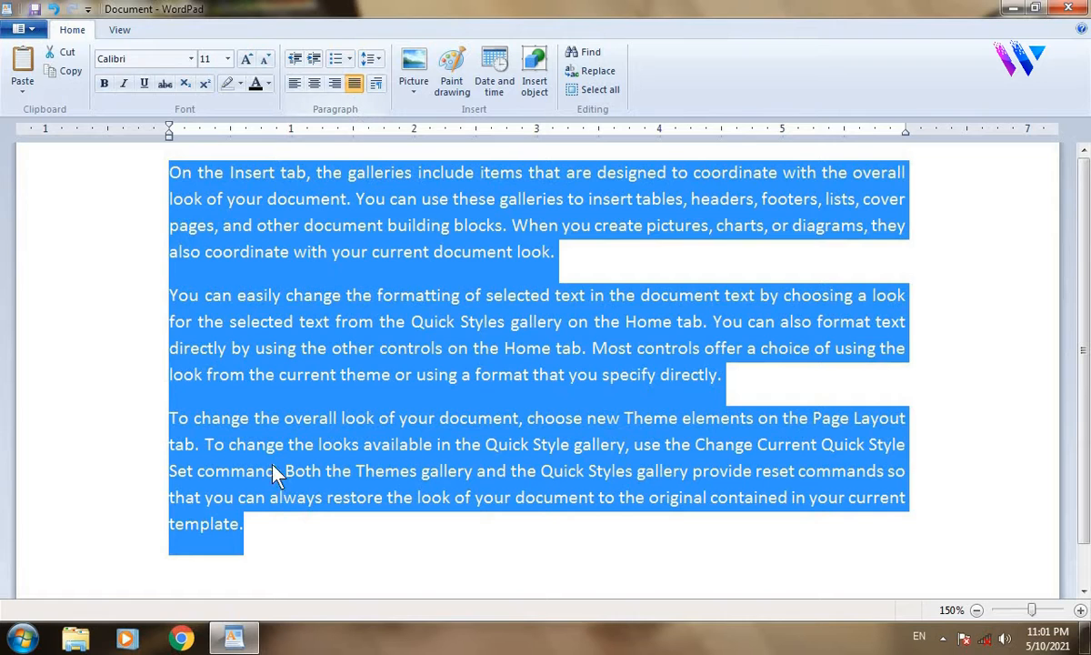
click(247, 542)
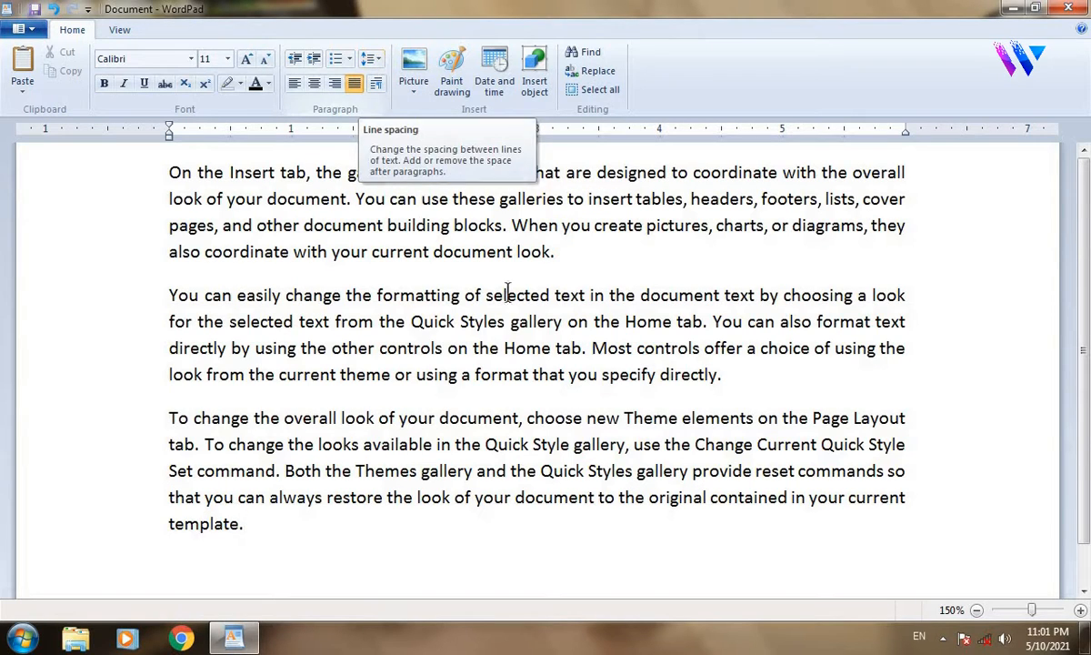
Set the line spacing of the first paragraph to 1.5, and increase it to 2.
click(573, 261)
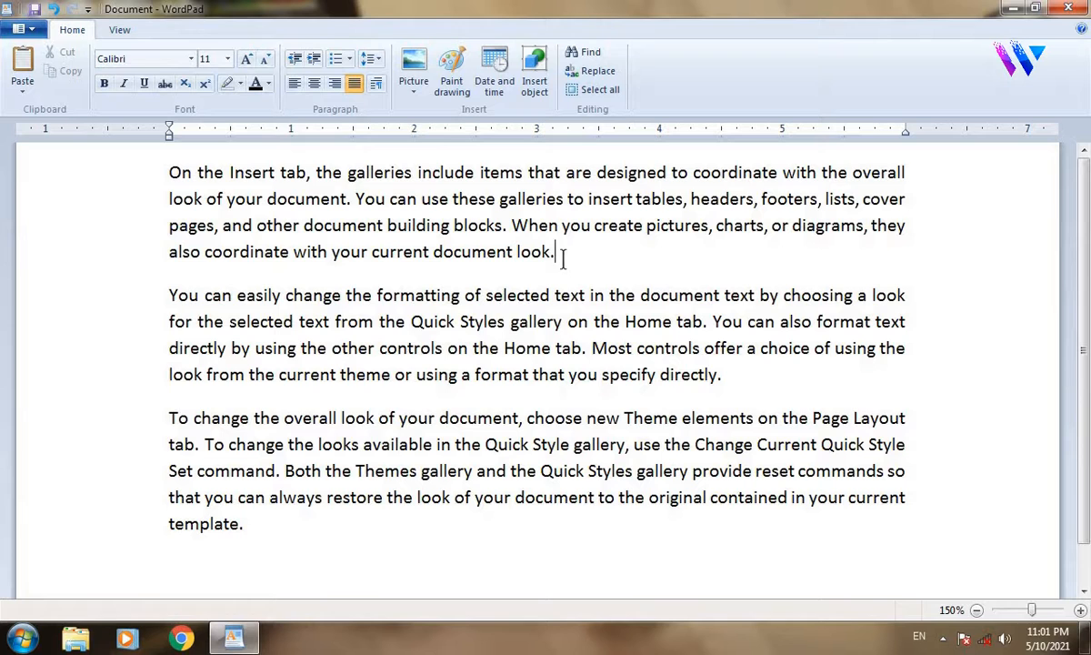
drag(555, 247, 156, 165)
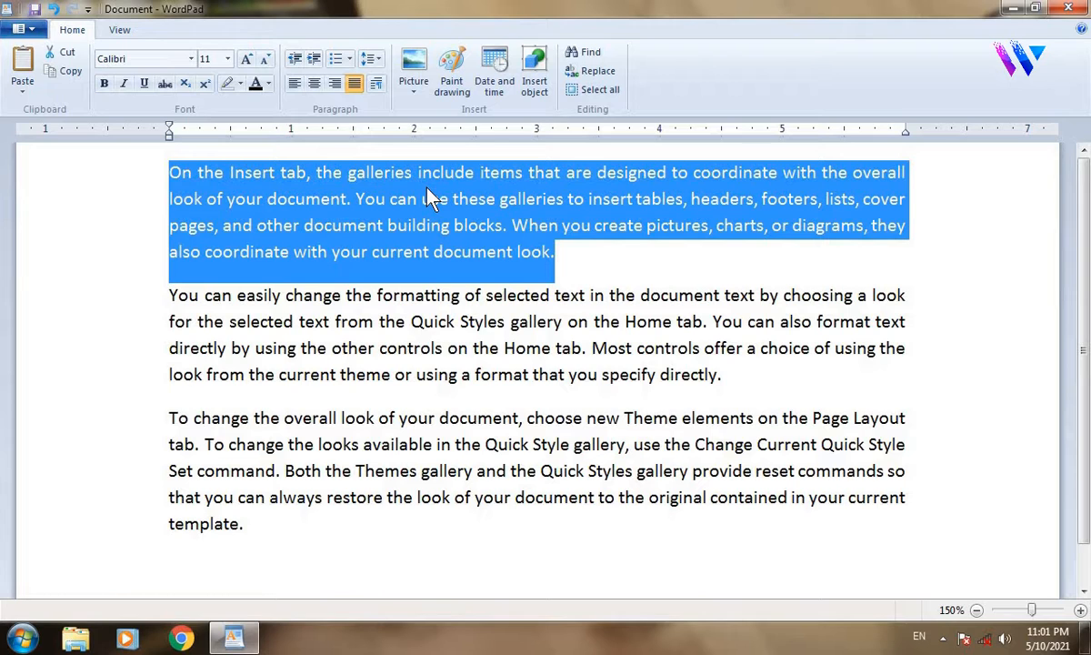
click(370, 58)
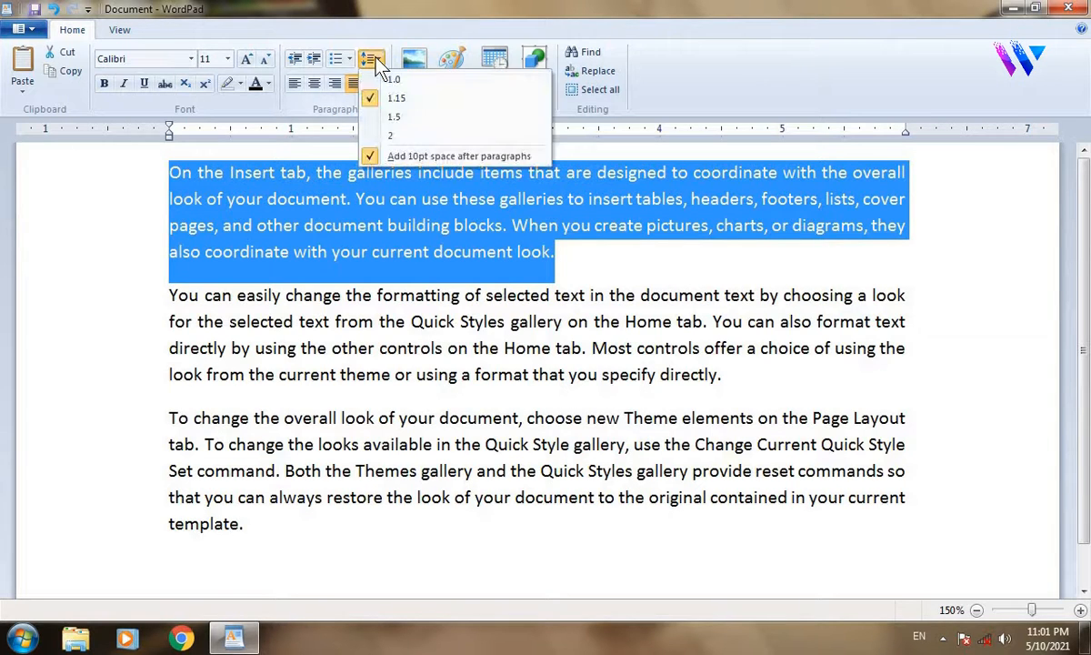
click(411, 128)
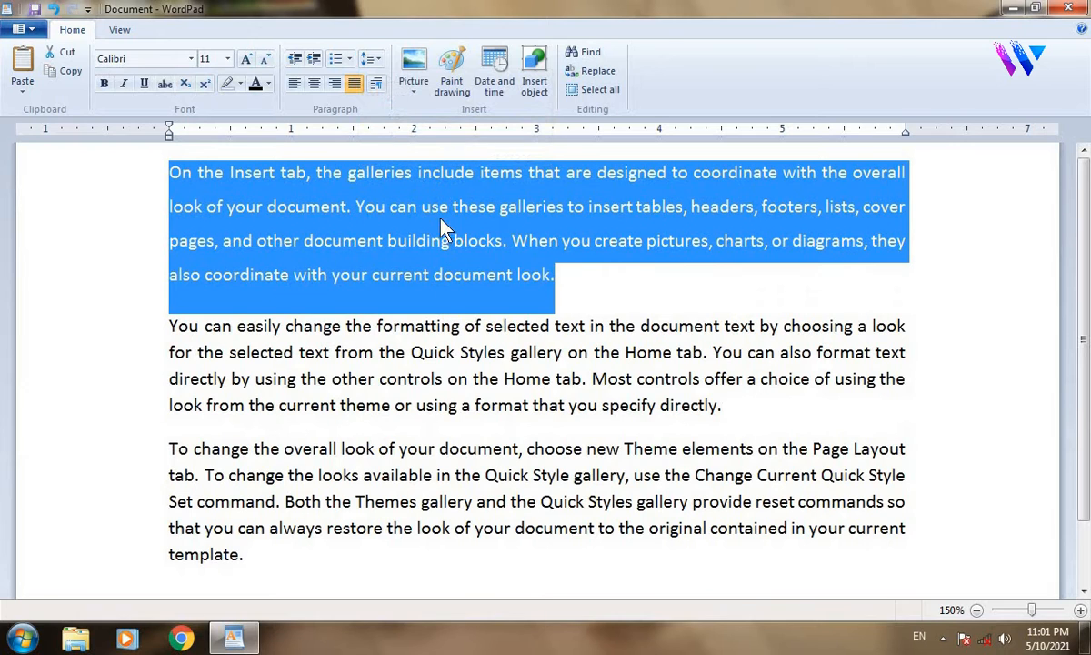
click(371, 59)
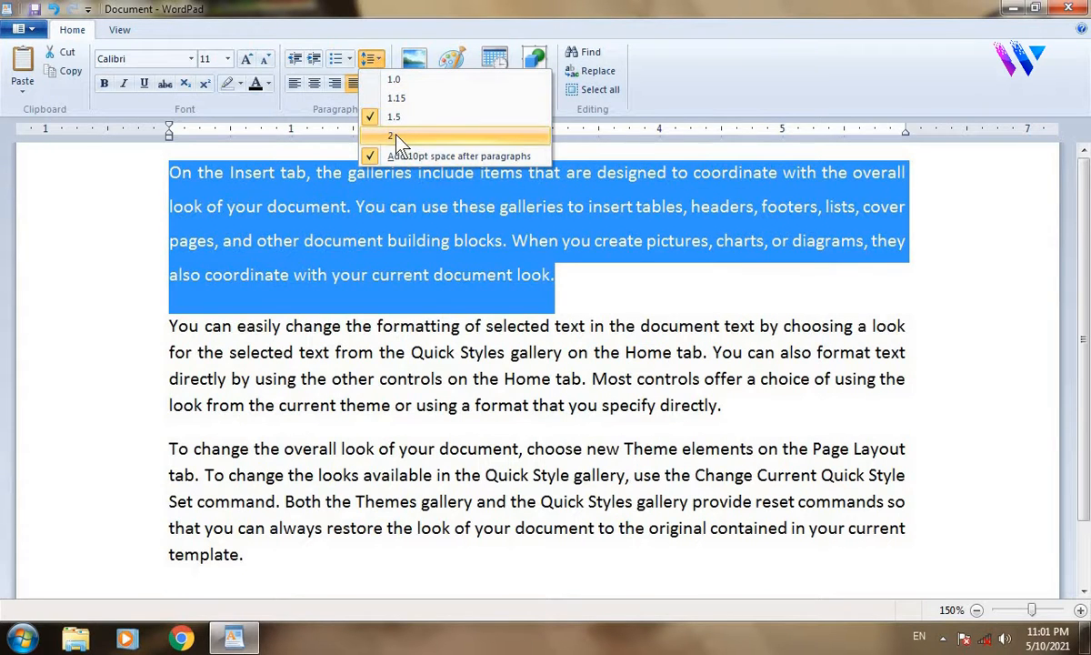
click(371, 129)
Reduce the line spacing of the first paragraph to 1.15, and set it to 1.0.
click(370, 59)
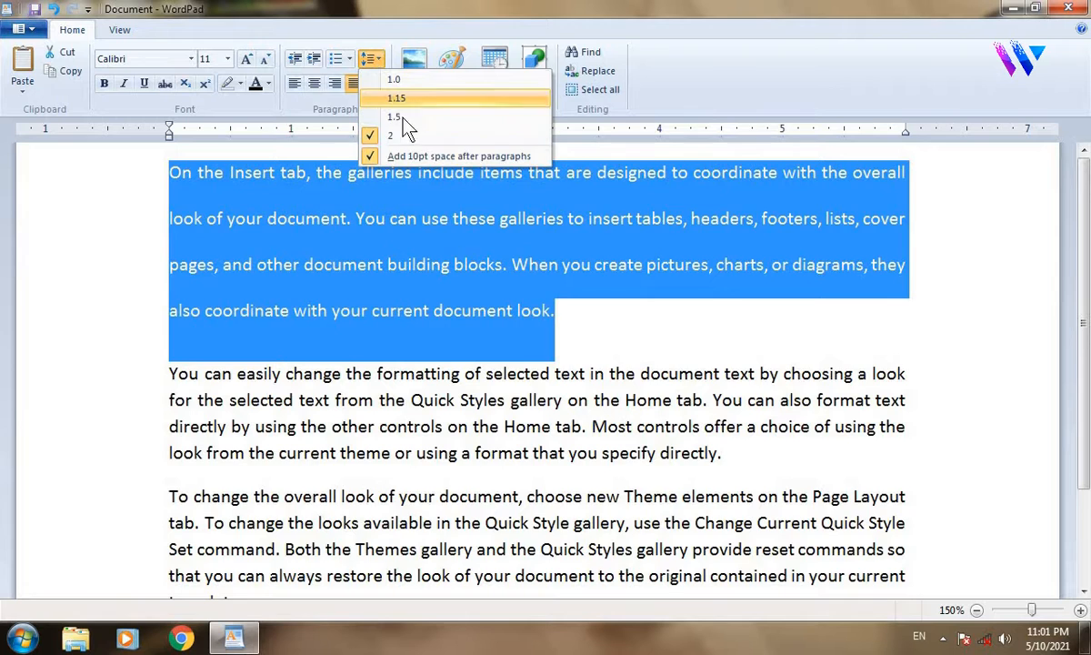
click(377, 109)
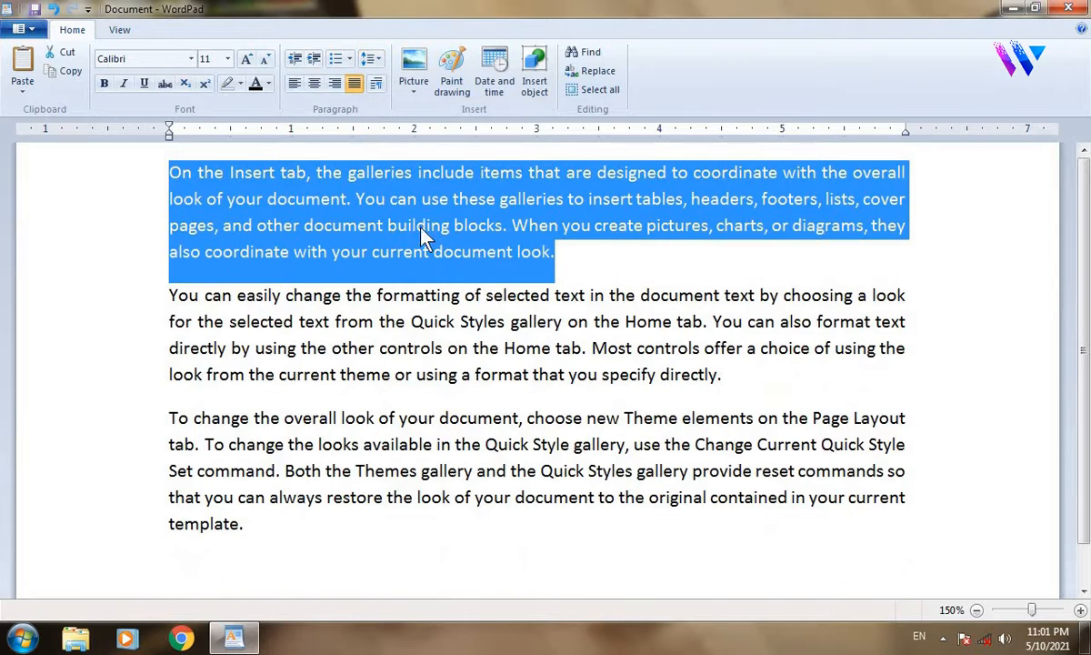
click(371, 58)
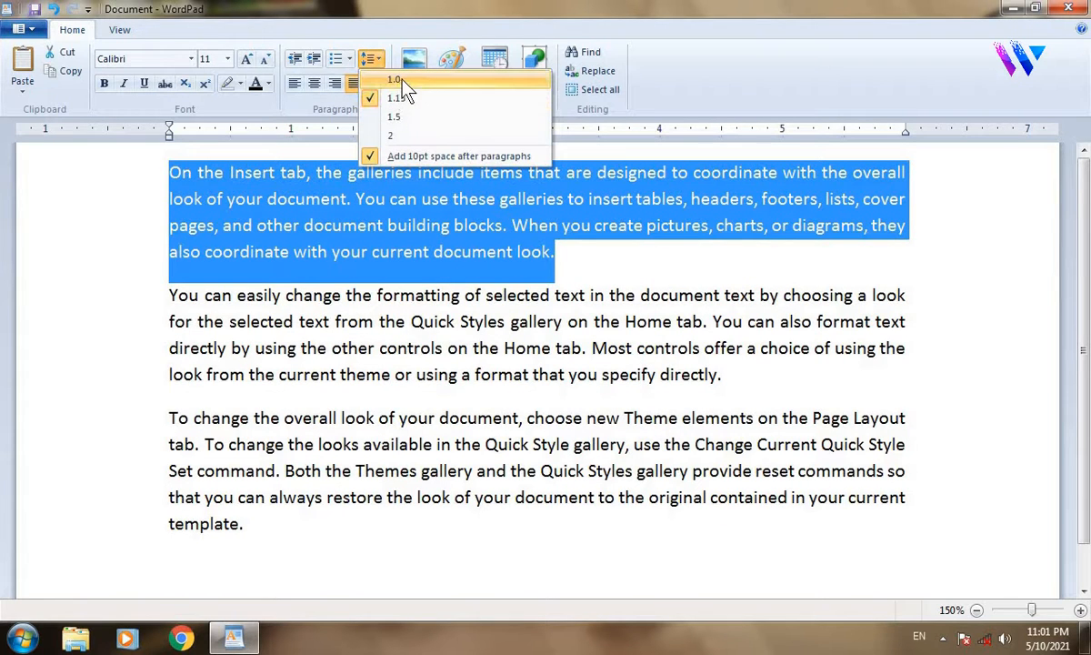
click(409, 82)
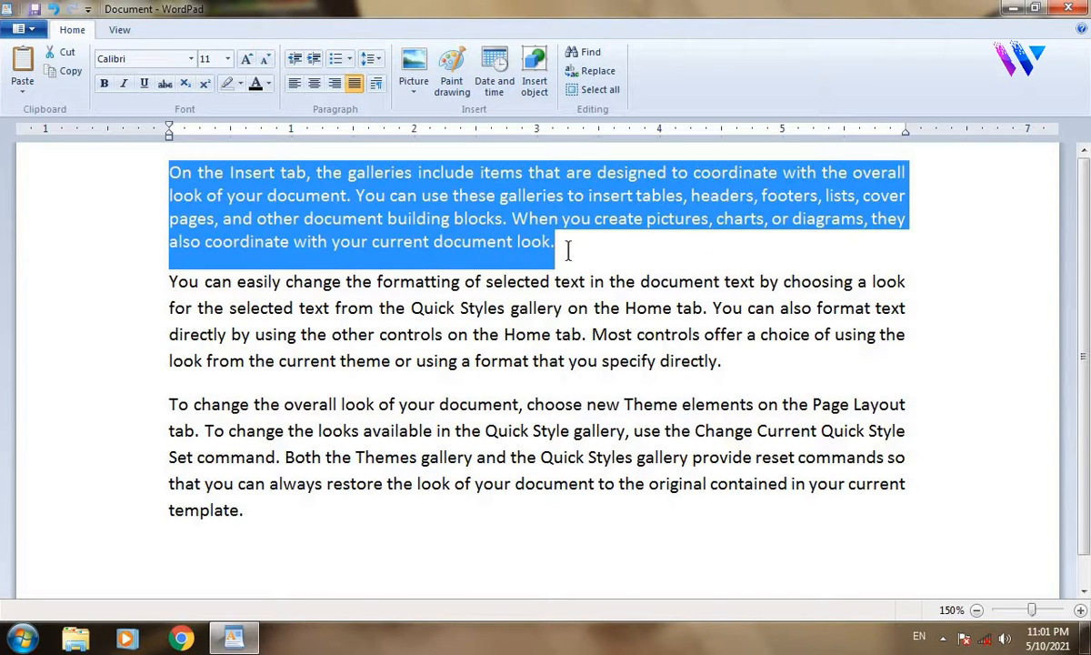
Remove the 10pt space after the first paragraph, and undo the change to compare the spacing.
click(371, 60)
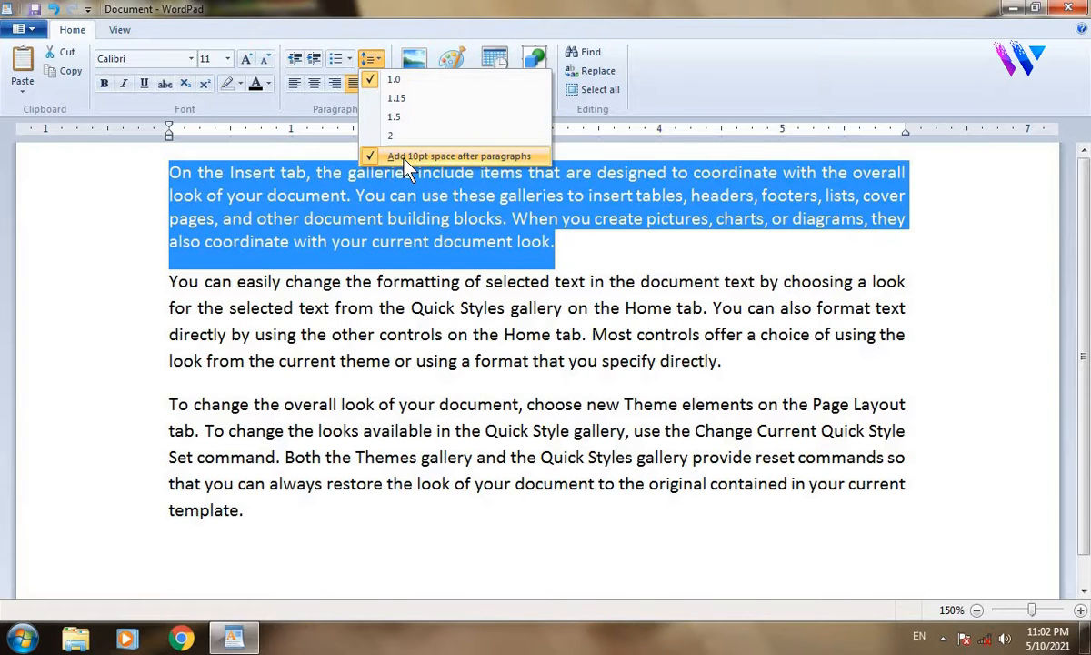
click(406, 164)
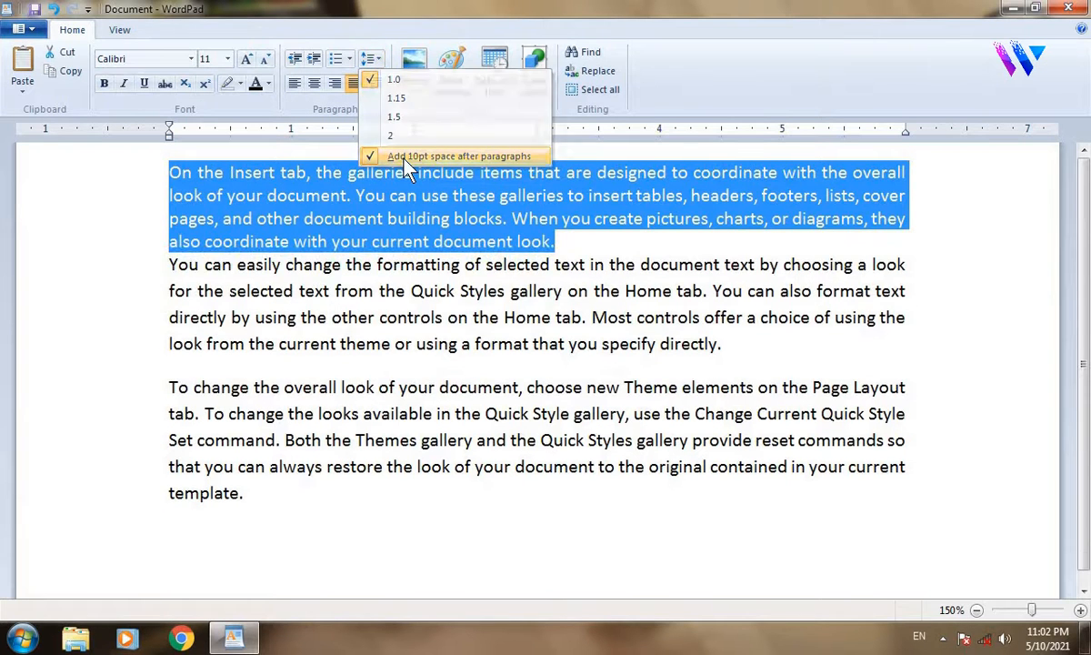
click(558, 239)
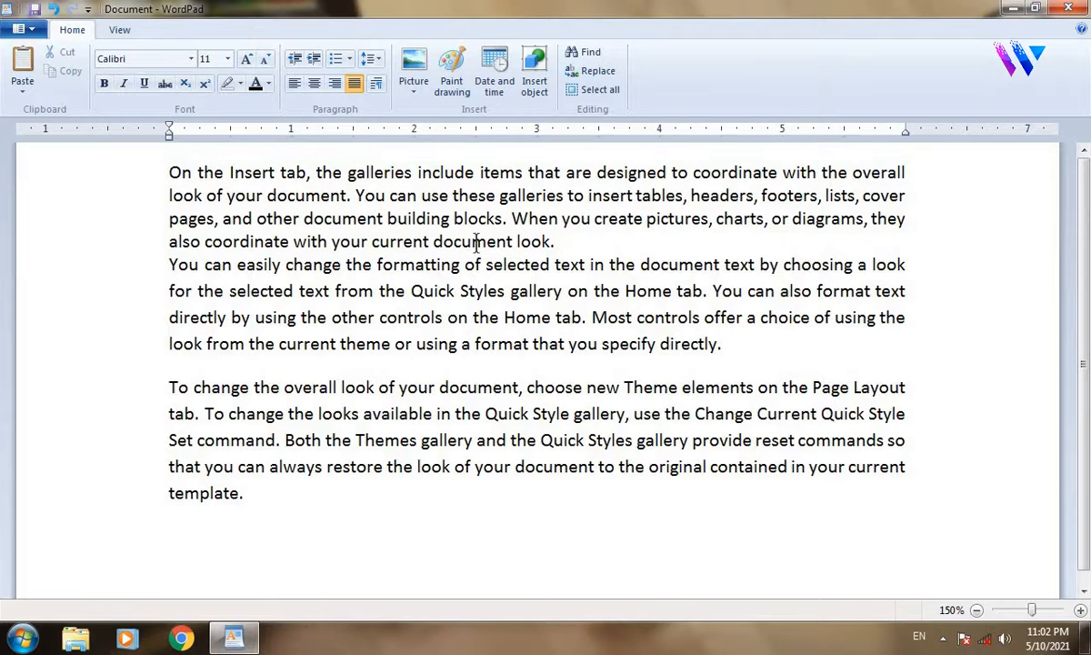
key(ctrl+z)
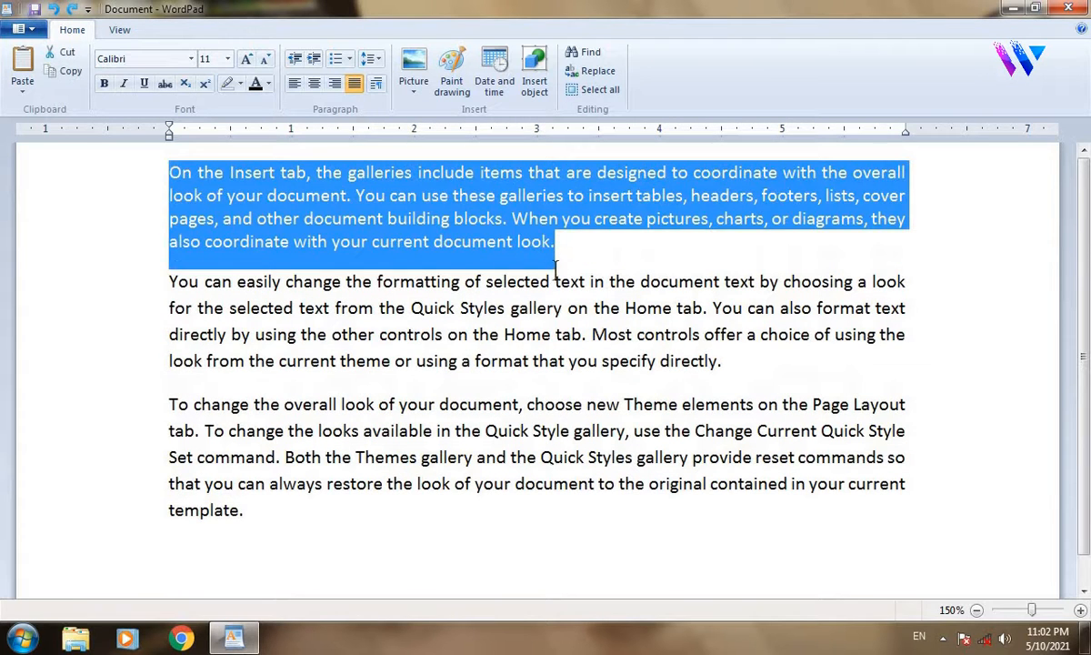
click(556, 264)
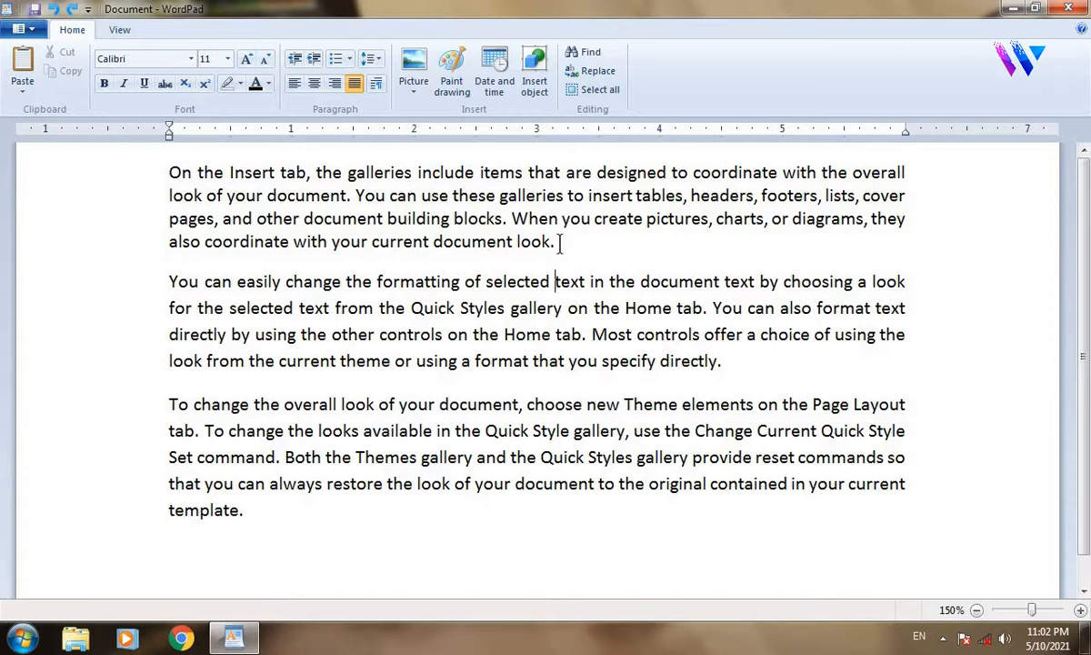
Remove the 10pt space after the first paragraph again, and set the second paragraph's line spacing to 1.0.
drag(561, 242, 214, 164)
click(371, 58)
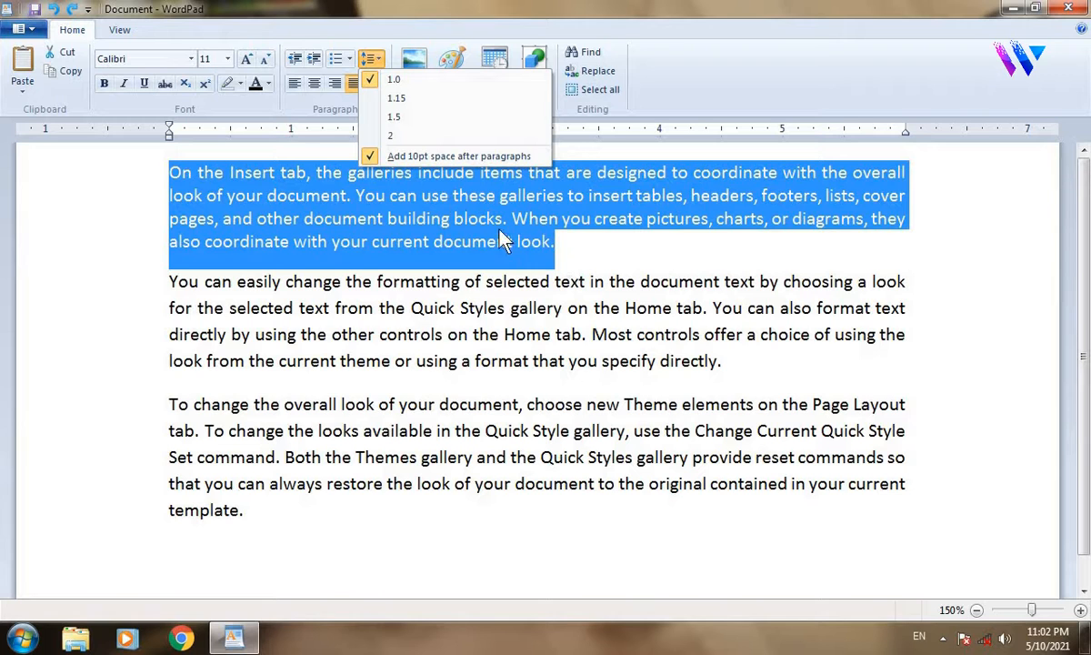
click(371, 162)
click(555, 261)
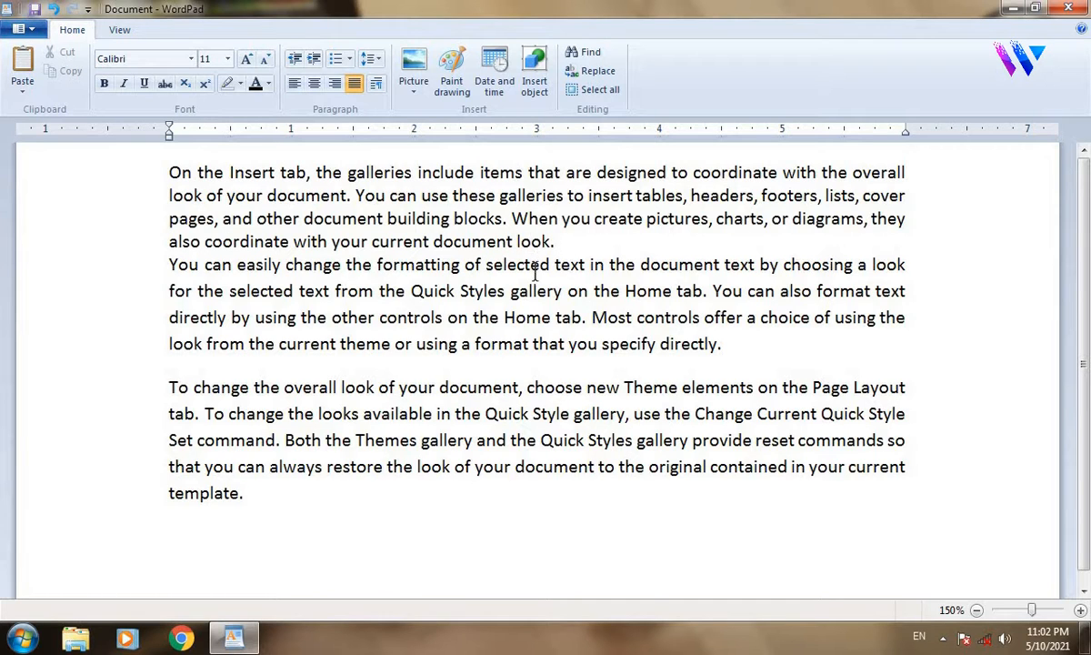
click(380, 66)
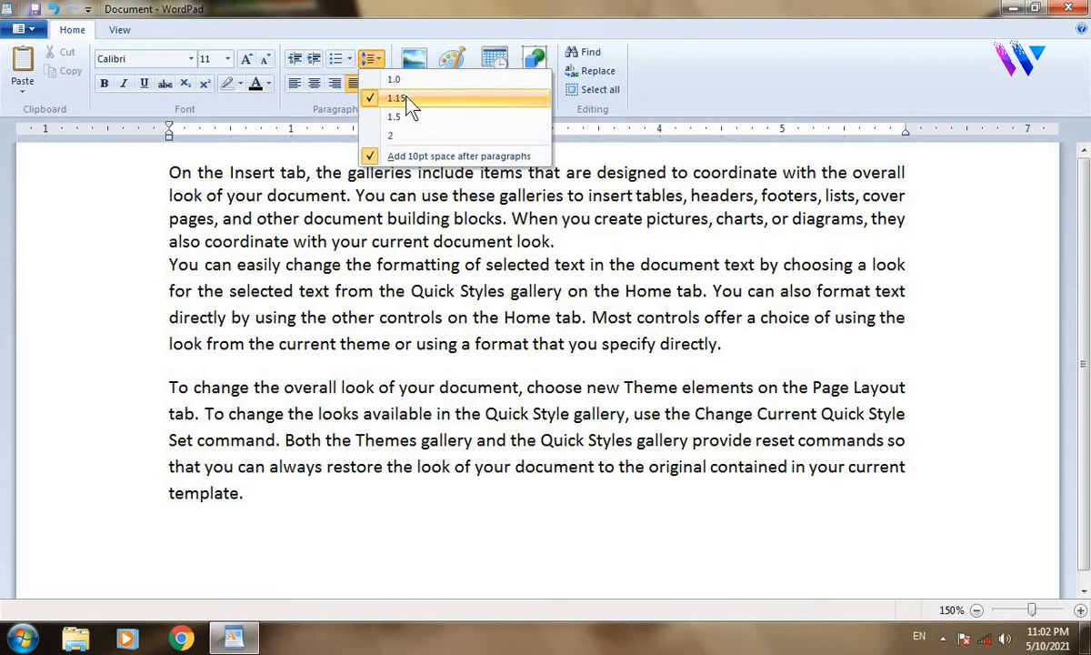
click(380, 77)
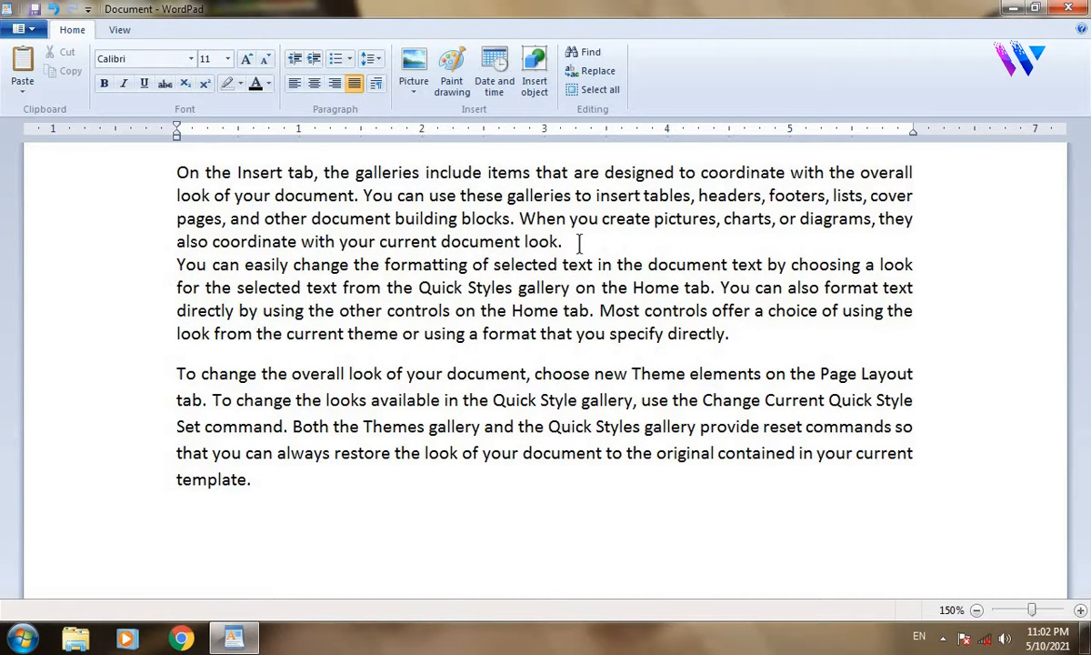
Delete all the sample text from the document.
key(ctrl+a)
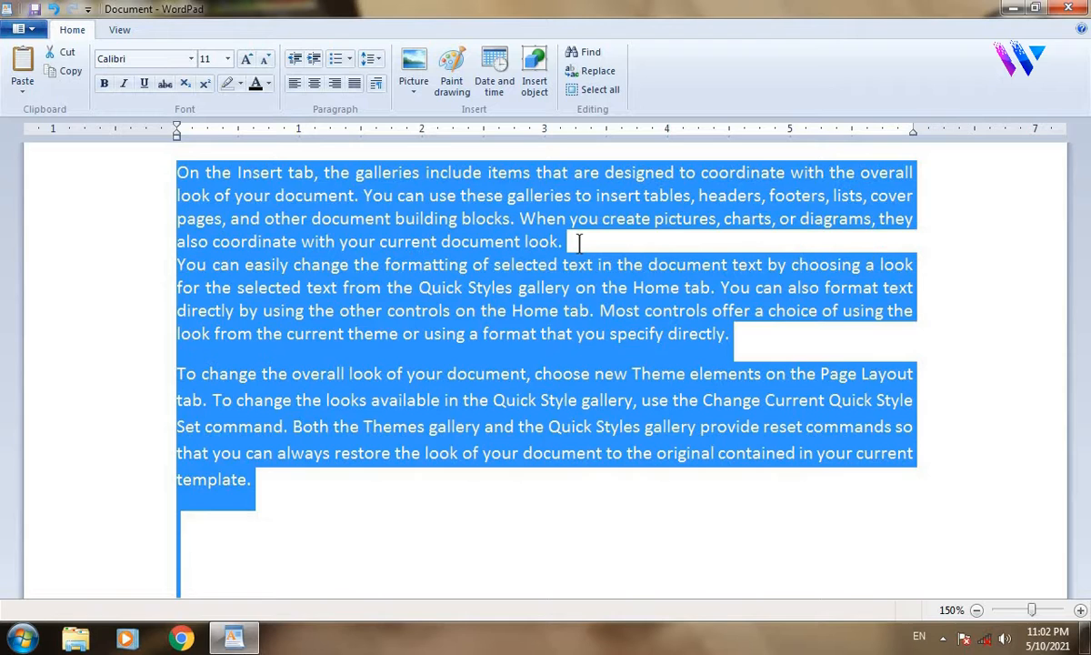
key(Delete)
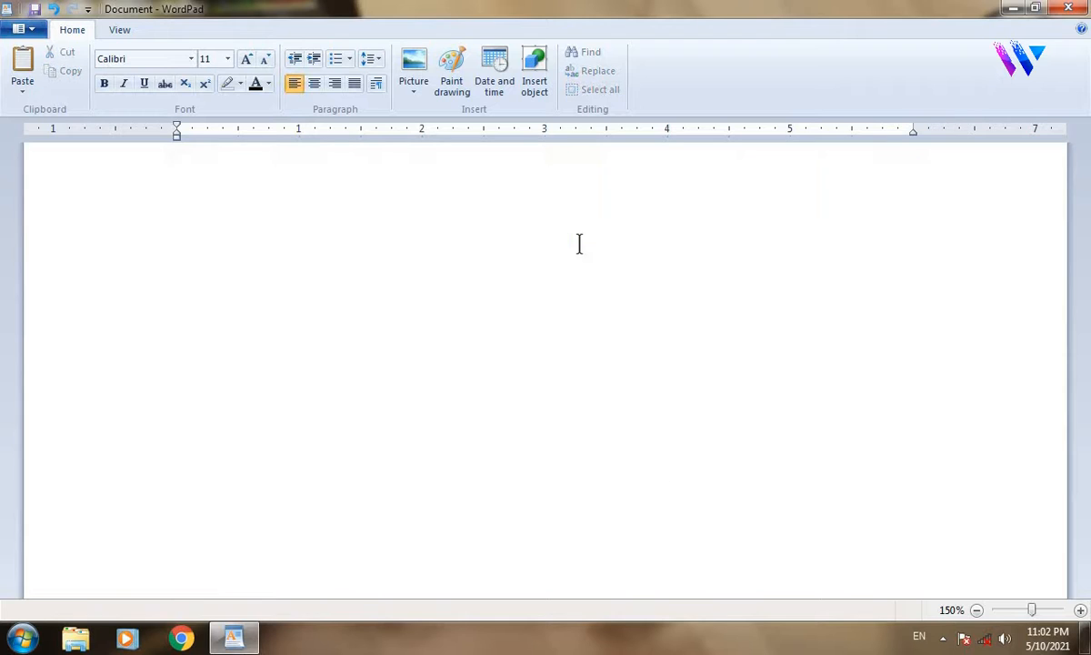
click(376, 83)
click(653, 164)
Set a first-line indent of about 1.6 inches on the ruler and enter three lines of random filler text to show it.
ctrl+scroll(349, 233, down, 4)
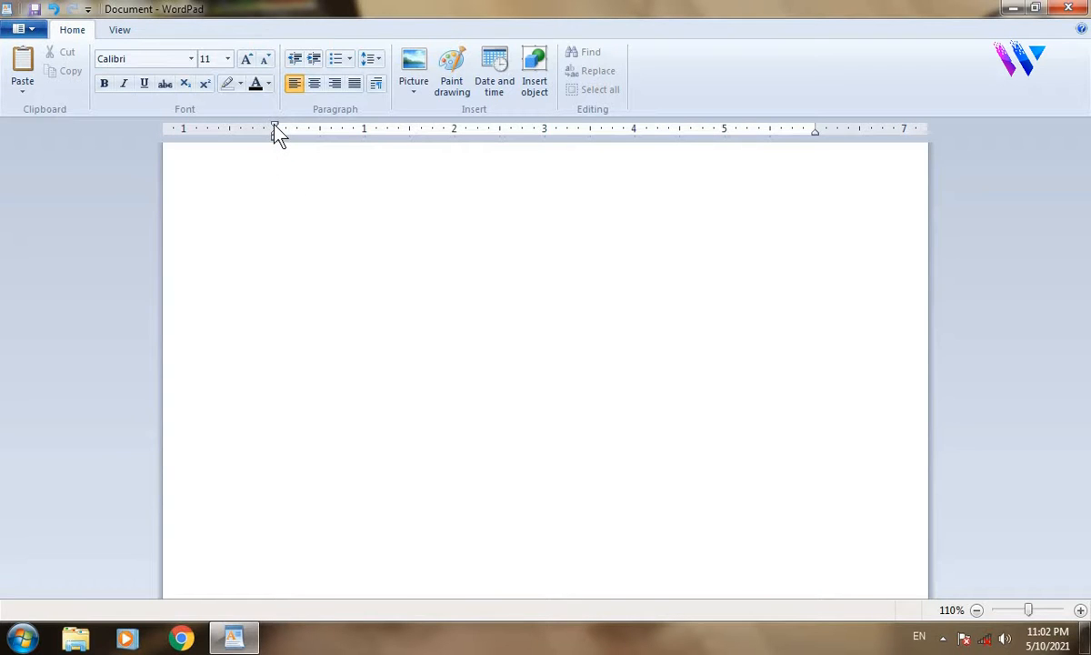
drag(274, 126, 425, 124)
text(fdhgdfkjhgjksdhkfgjhsdkjhfglksjd)
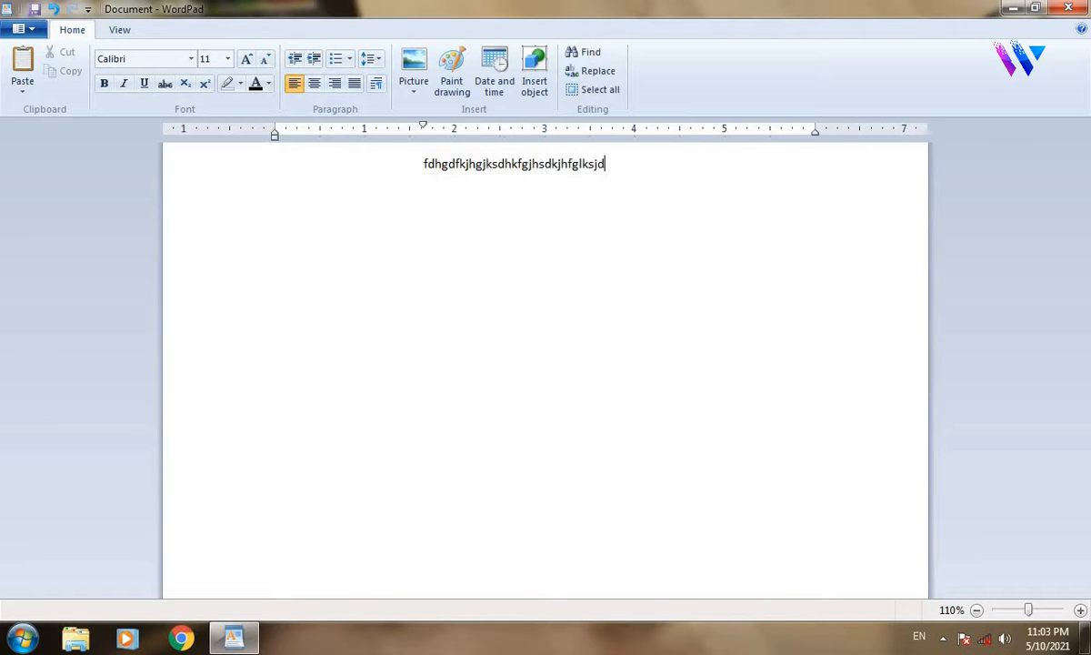
text(hlgdskjhflgdshgjksdhfgjsdl)
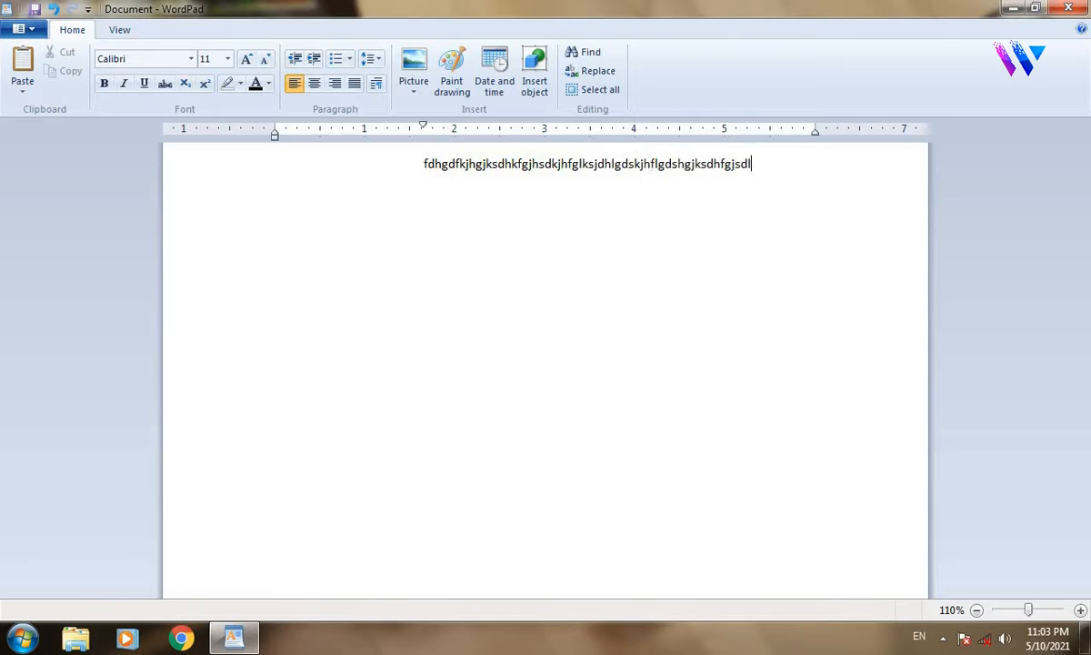
text(gjkdfgdjklskdjfhgksldhfgsldkj)
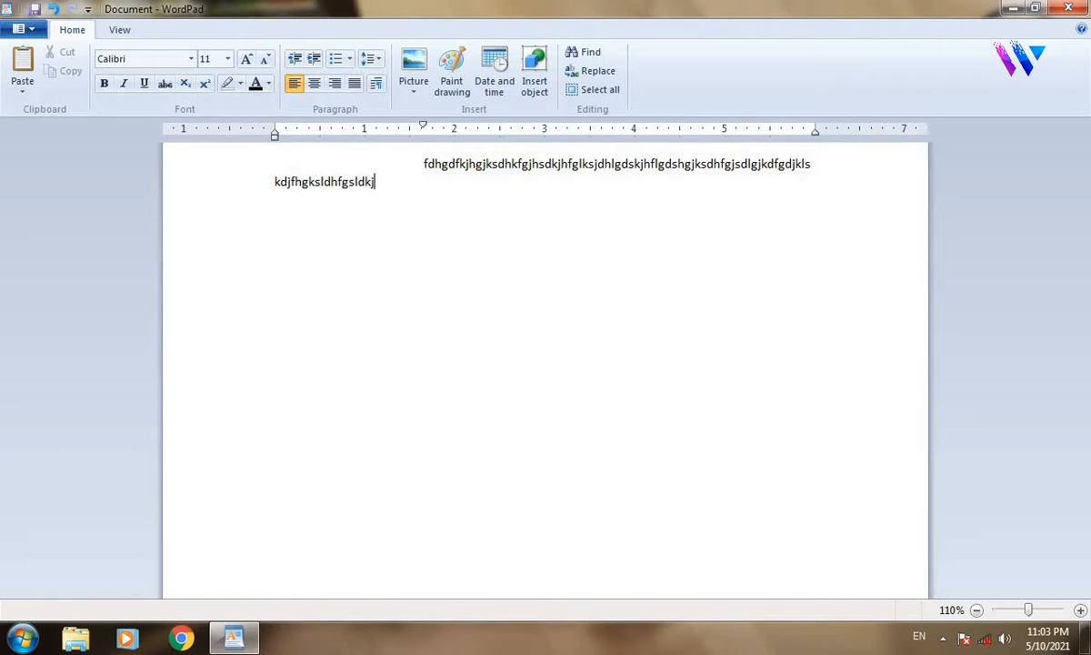
text(hfgljdshkfjgkldsjfgksjdfghsdklfjhg)
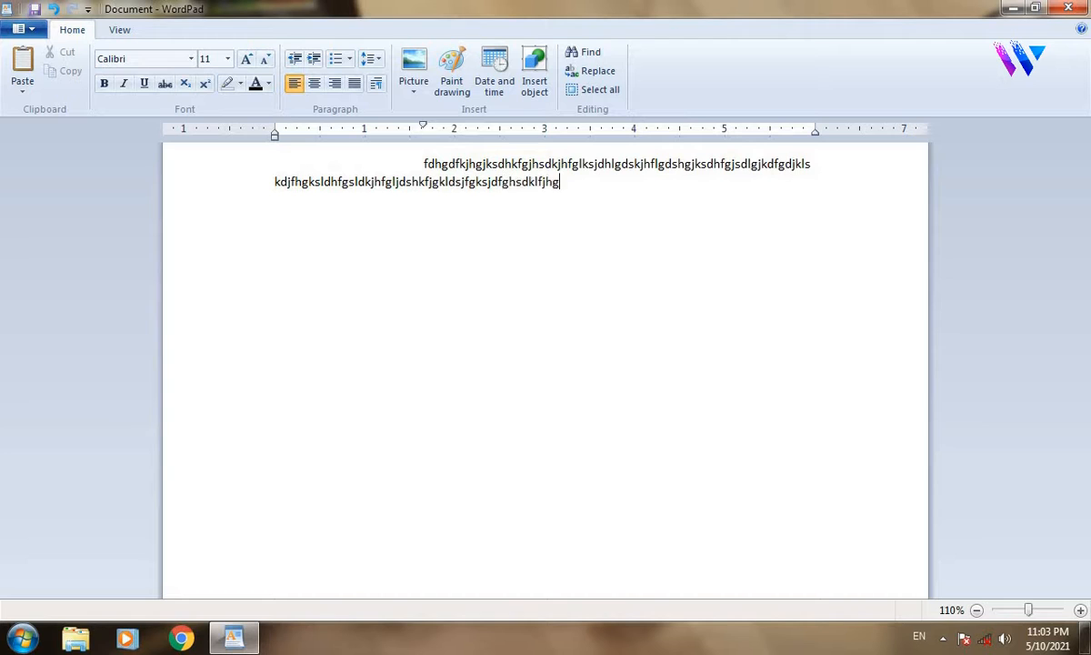
text(ksdjhfkjghsdklhfgjslgjdkhglkdjh)
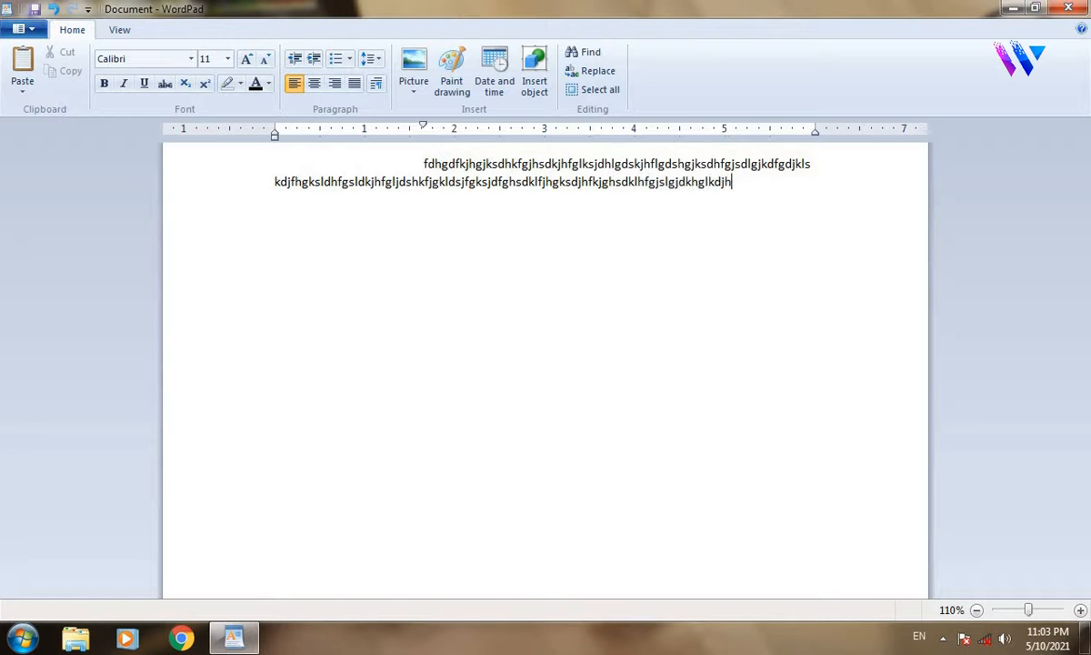
text(jkfhgljshdgdjhsfgdhfglh)
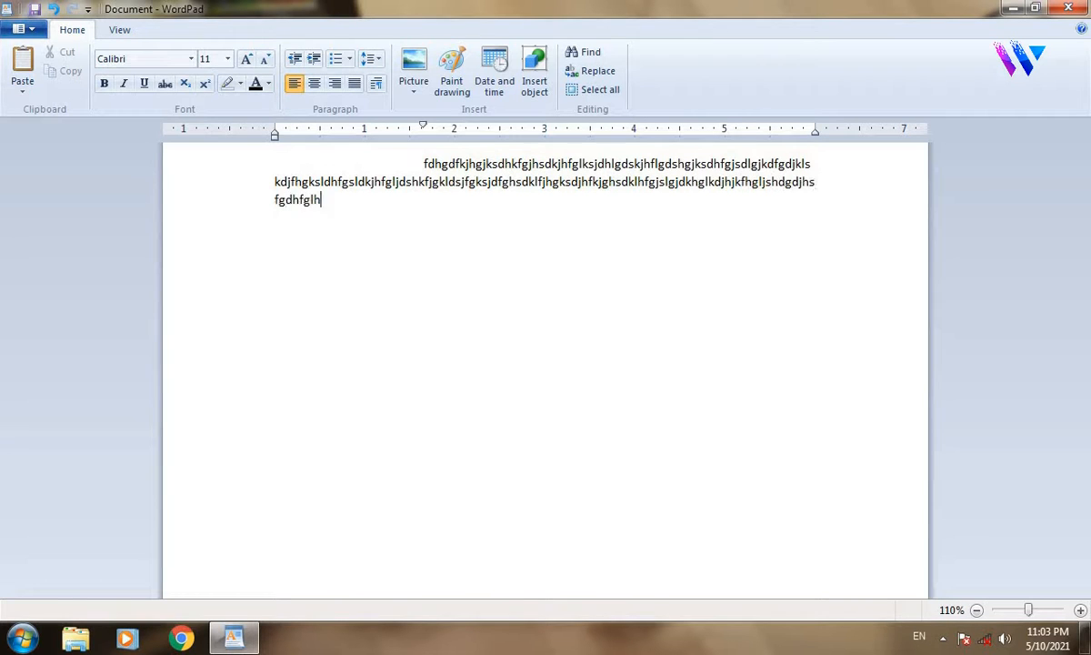
text(kjfhgjkdhfkjghsdkjfhgljskdhll)
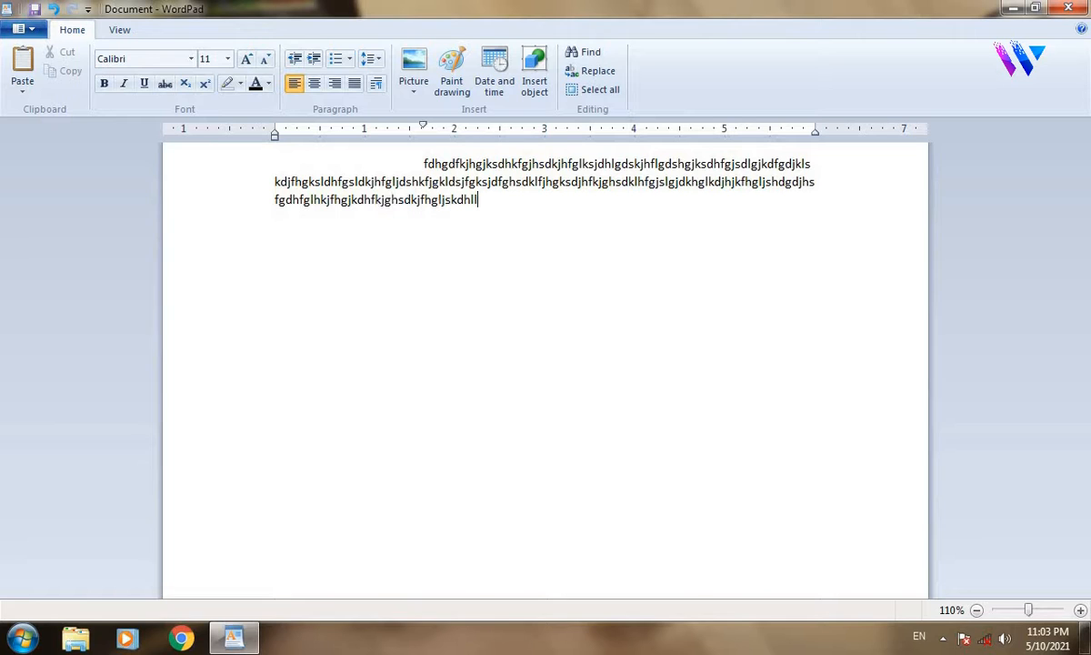
text(gjkdhsfkjhgkdlsjhfgldhfjkghslkdjfhghsdf)
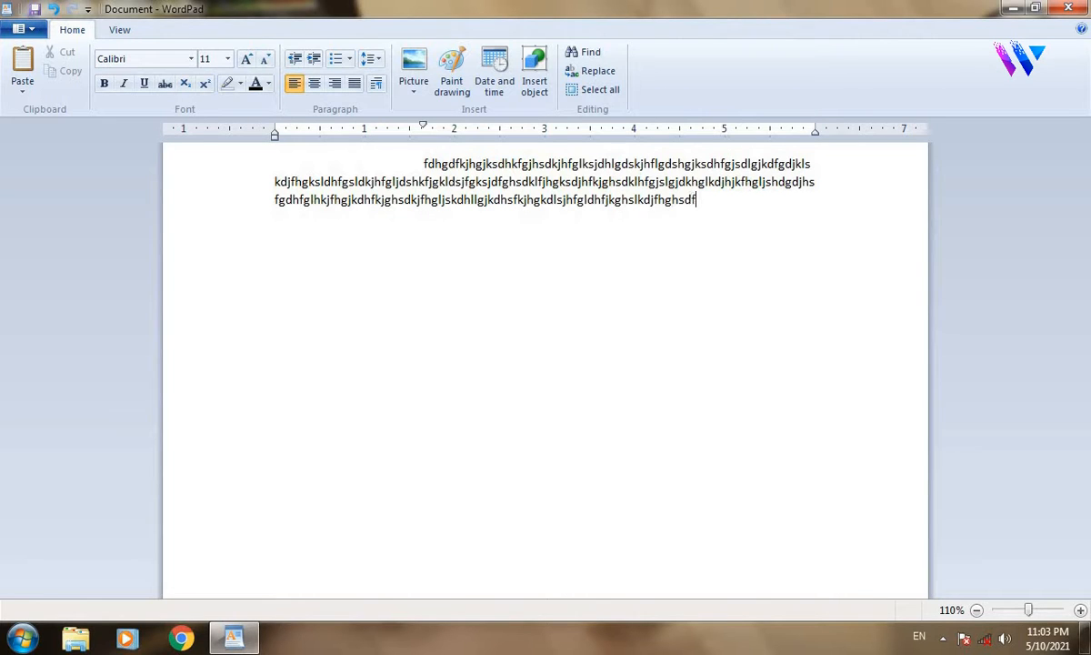
text(kl)
key(Return)
Delete the filler text and reset the first-line indent to 0 on the ruler.
key(ctrl+a)
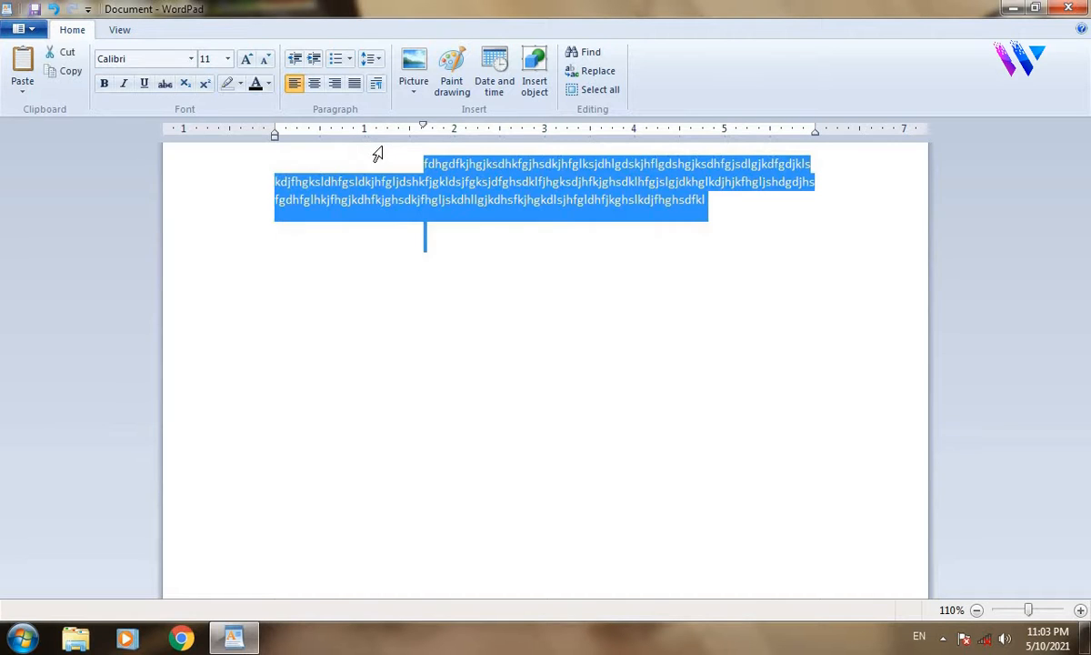
key(Delete)
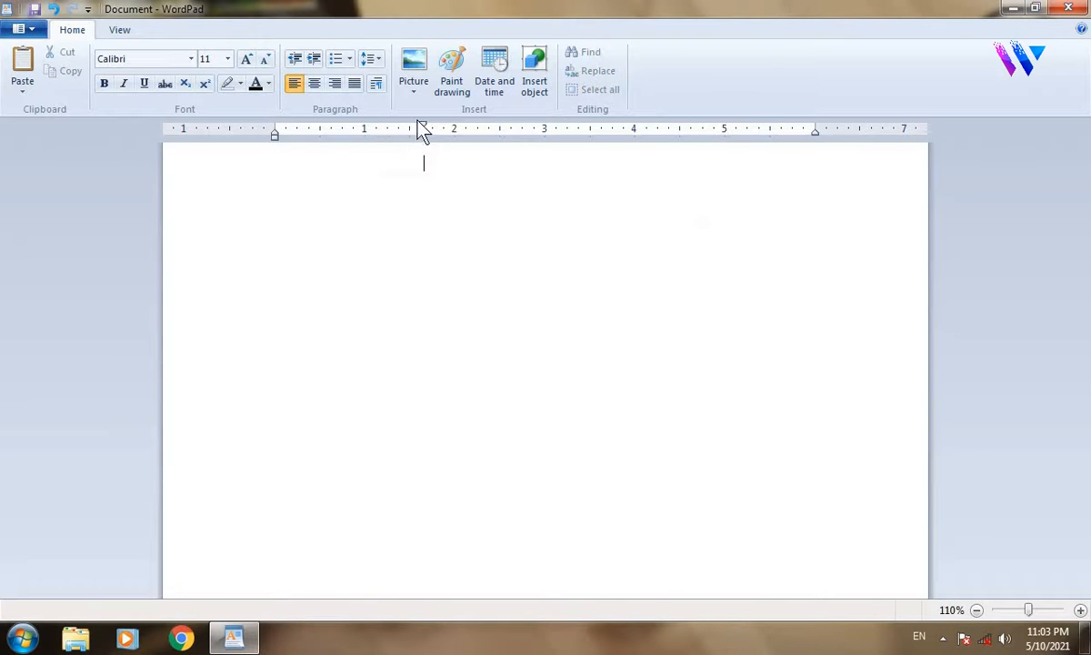
drag(427, 130, 275, 133)
Set the paragraph indentation to 1.5 inches left, 1.9 inches right and 0.50 inches for the first line.
click(380, 94)
drag(530, 156, 677, 162)
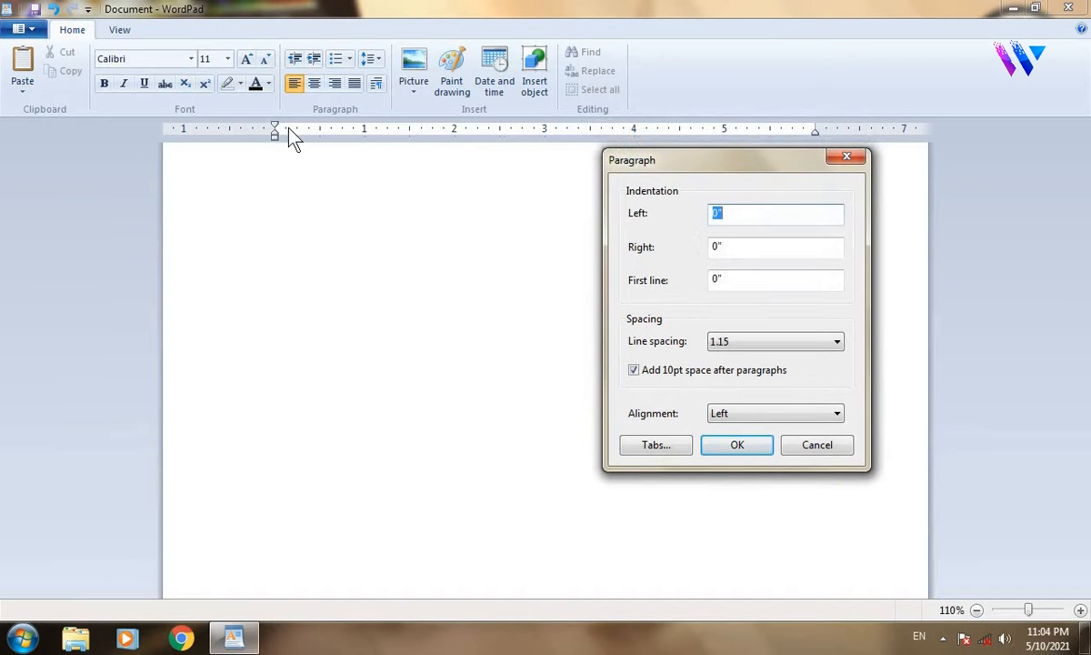
drag(786, 168, 798, 173)
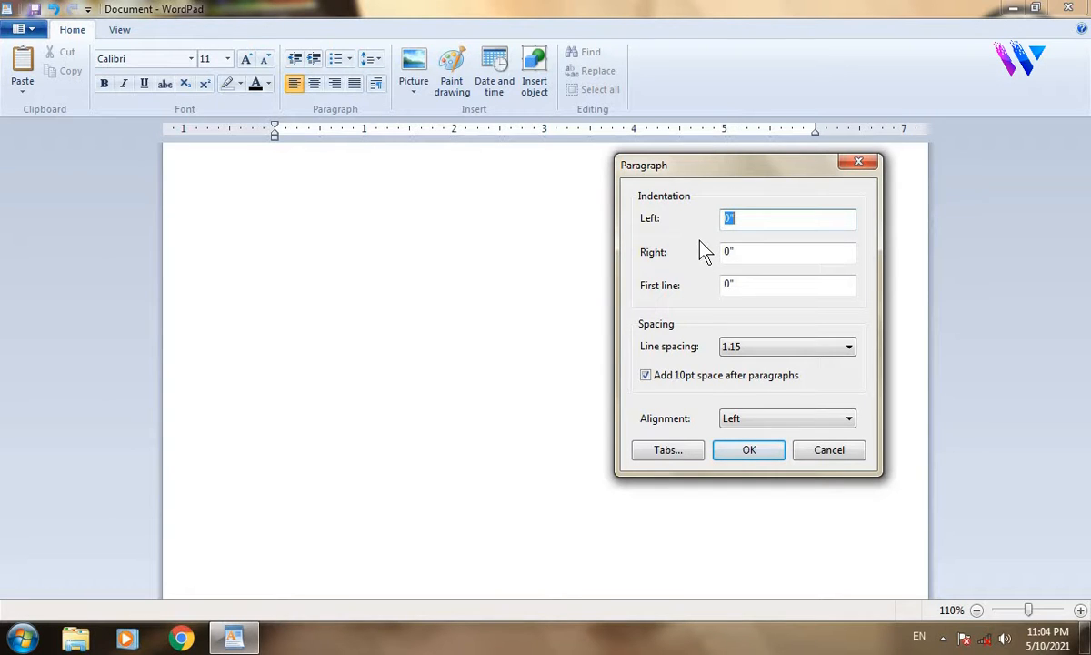
drag(732, 175, 696, 179)
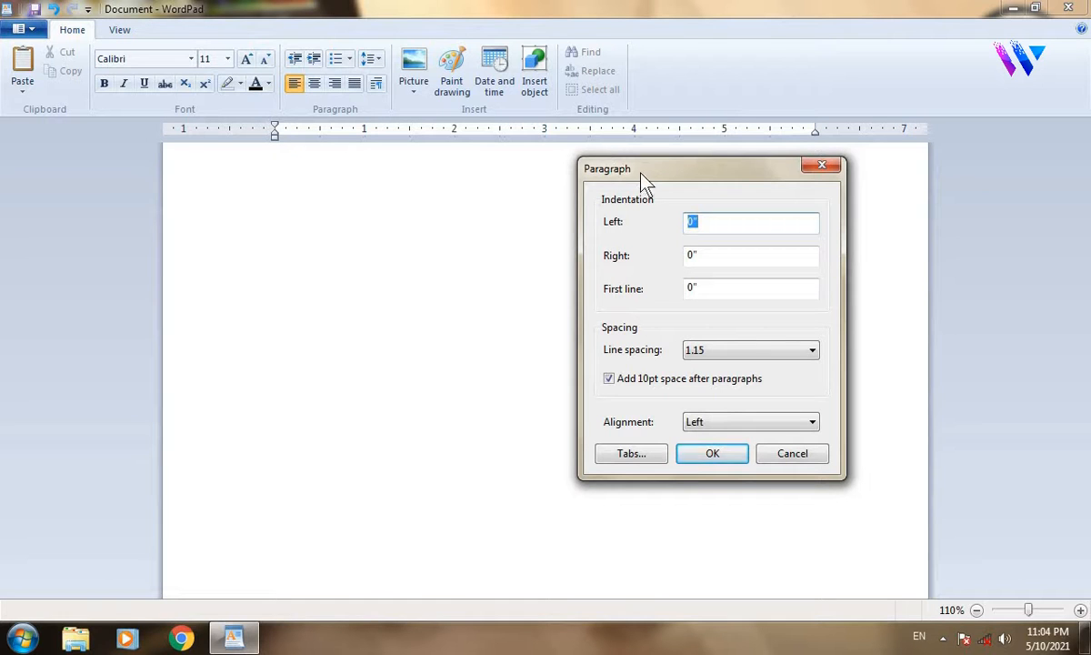
drag(646, 174, 652, 202)
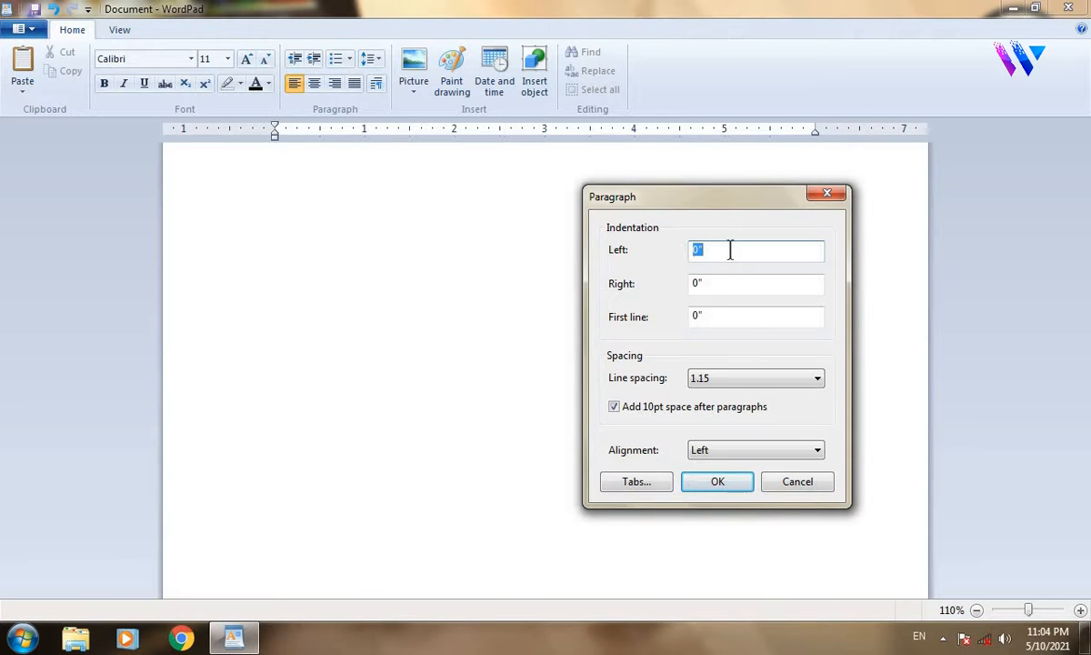
text(1.5)
click(723, 283)
drag(724, 283, 672, 284)
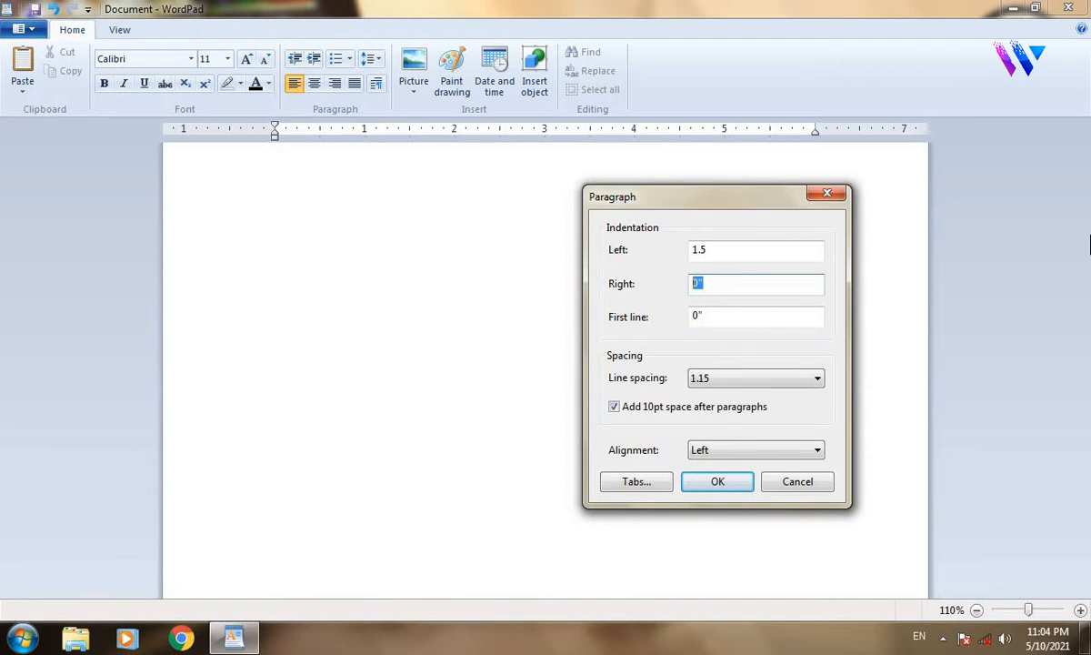
text(1.9)
drag(709, 316, 659, 314)
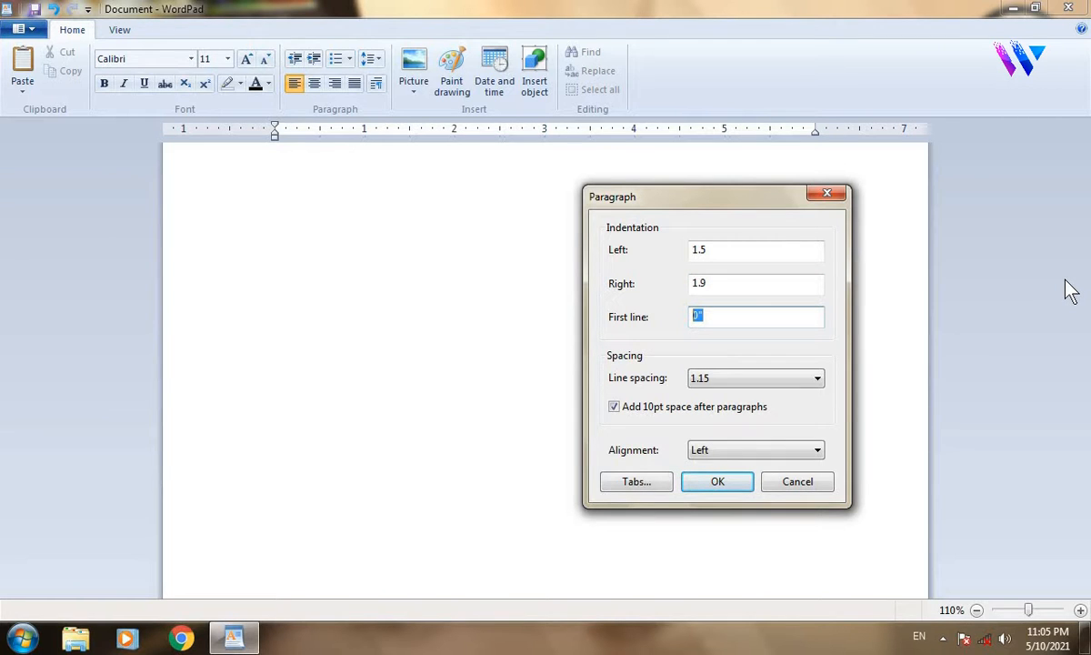
text(0.50)
click(718, 481)
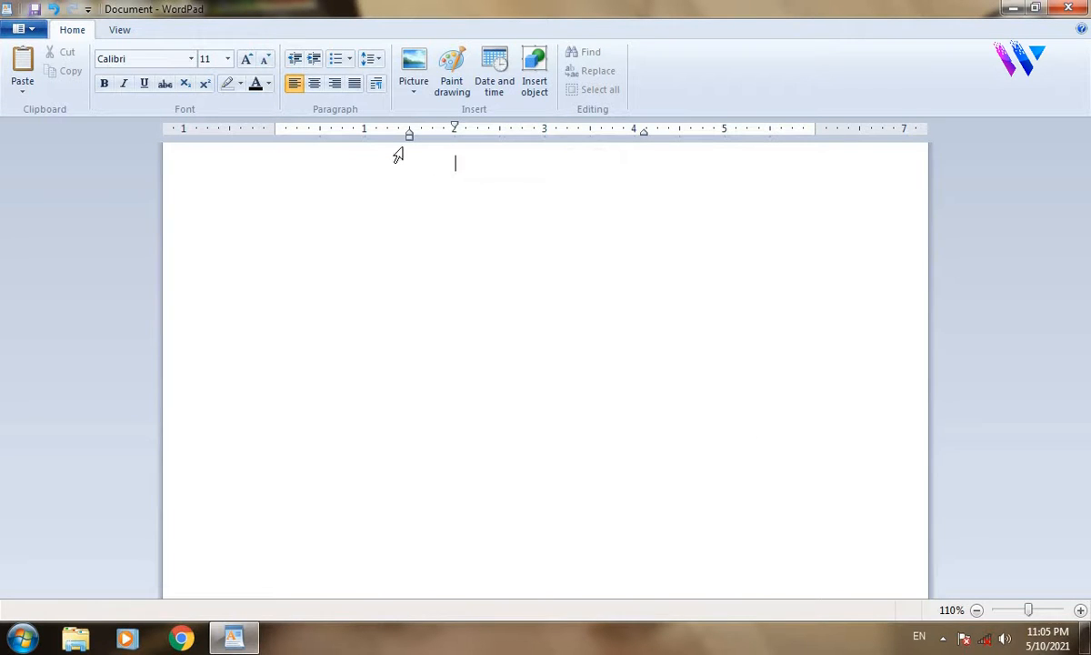
Examine the indentation, line spacing and alignment options in the Paragraph settings, keeping the existing values.
click(375, 83)
drag(580, 172, 867, 168)
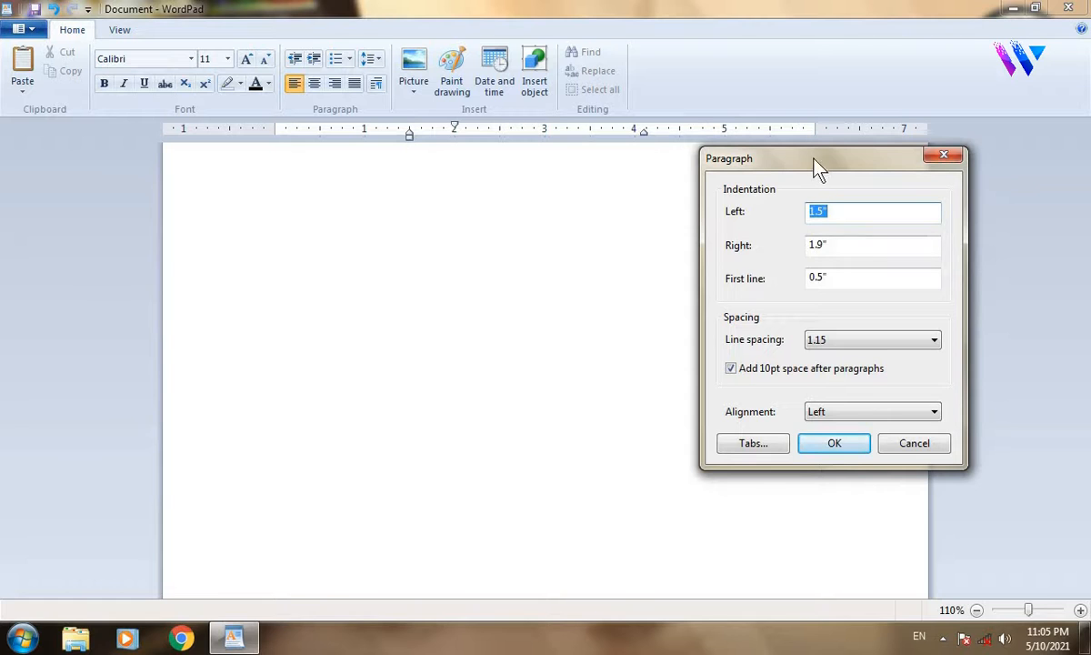
drag(818, 169, 696, 240)
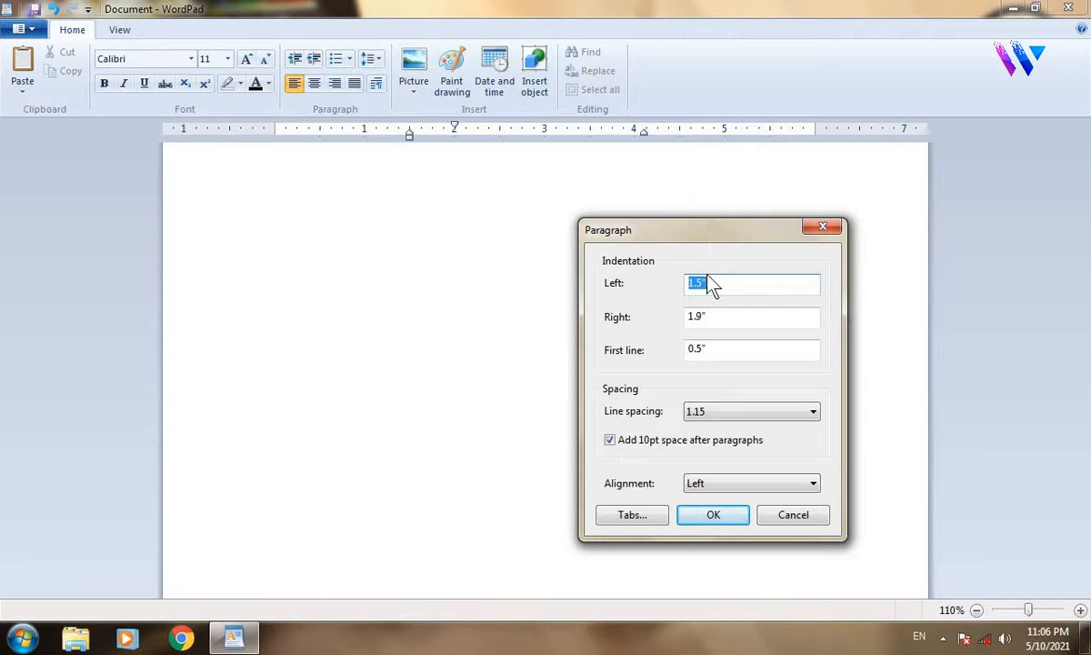
drag(717, 238, 777, 186)
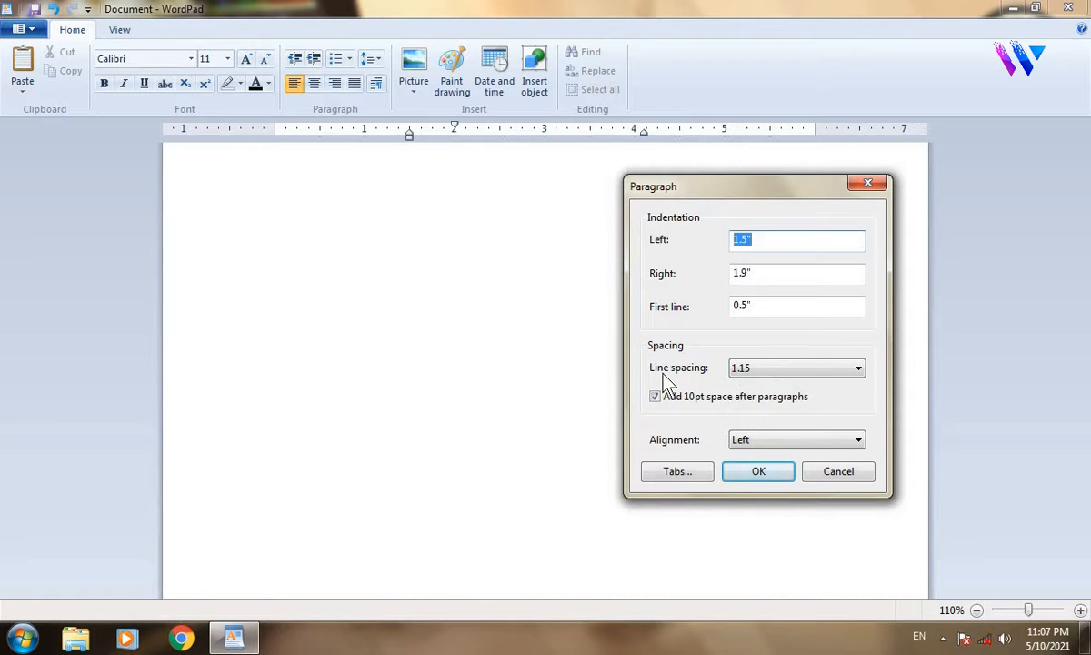
click(778, 371)
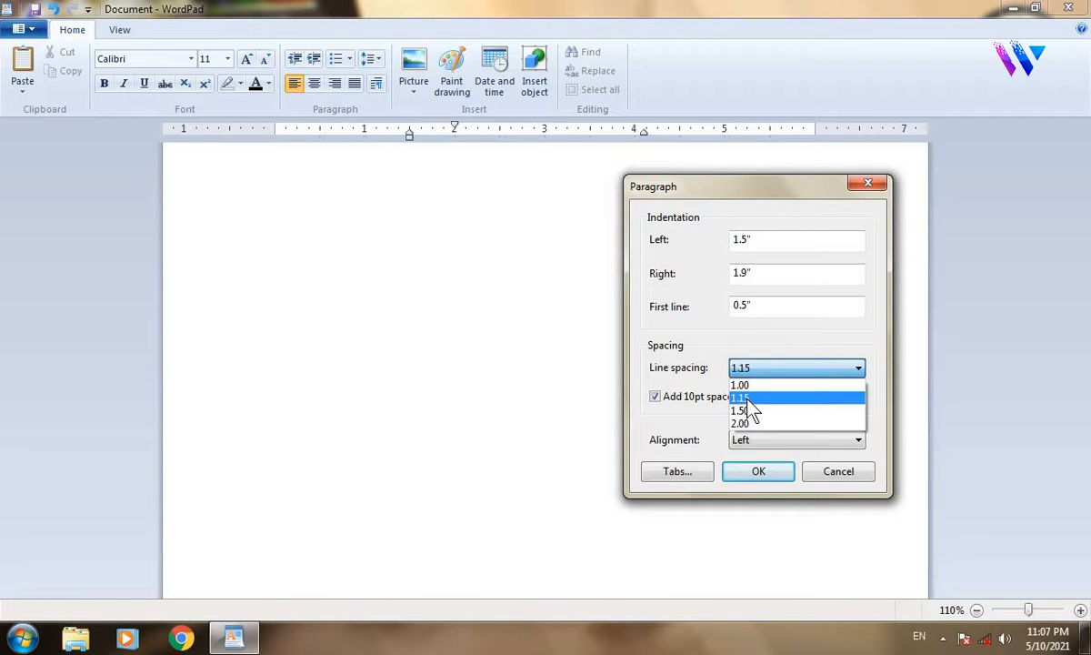
click(754, 444)
click(753, 446)
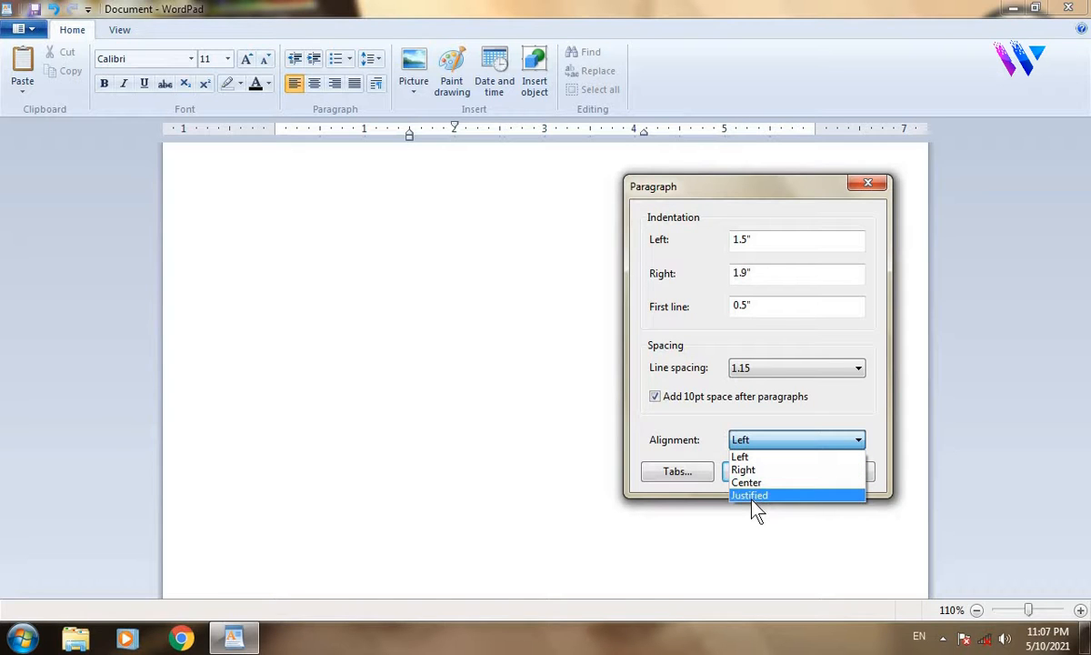
click(822, 342)
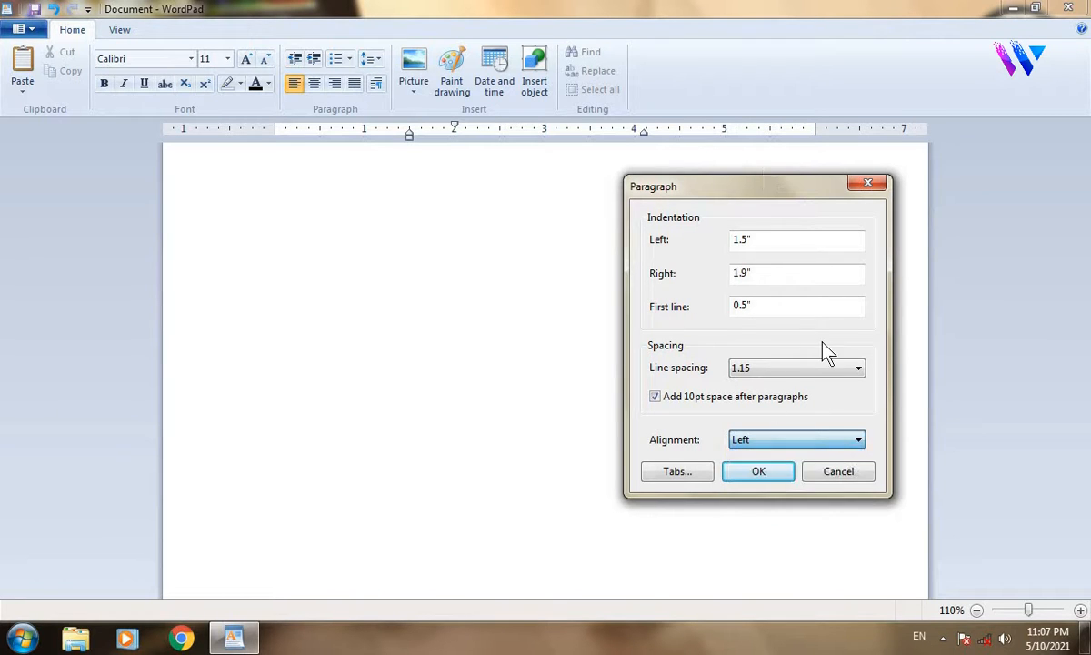
click(758, 473)
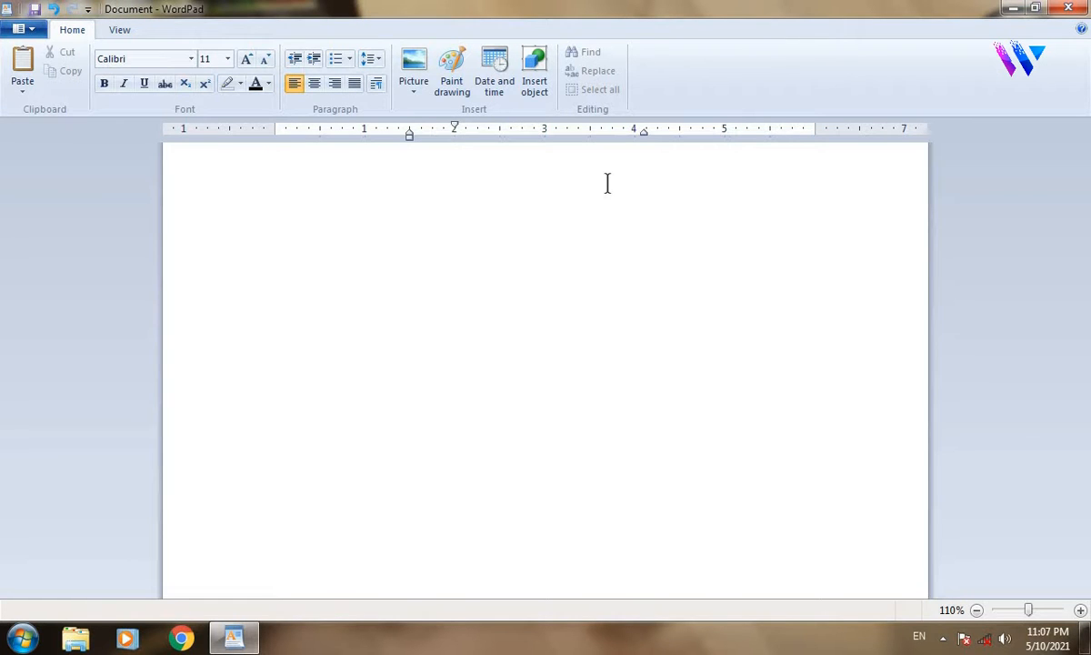
Enter two paragraphs of random filler text, three lines each, to show the indents and paragraph spacing.
text(slk)
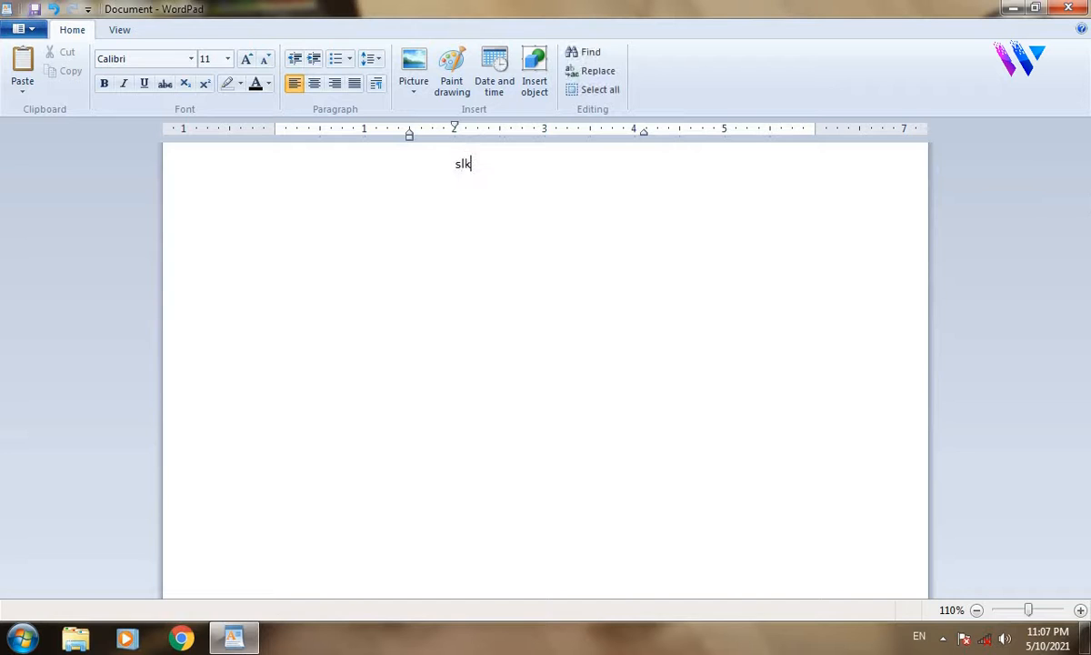
text(faklsfdkhsakjdhfkjhsadkjfhaskjldhfaskldj)
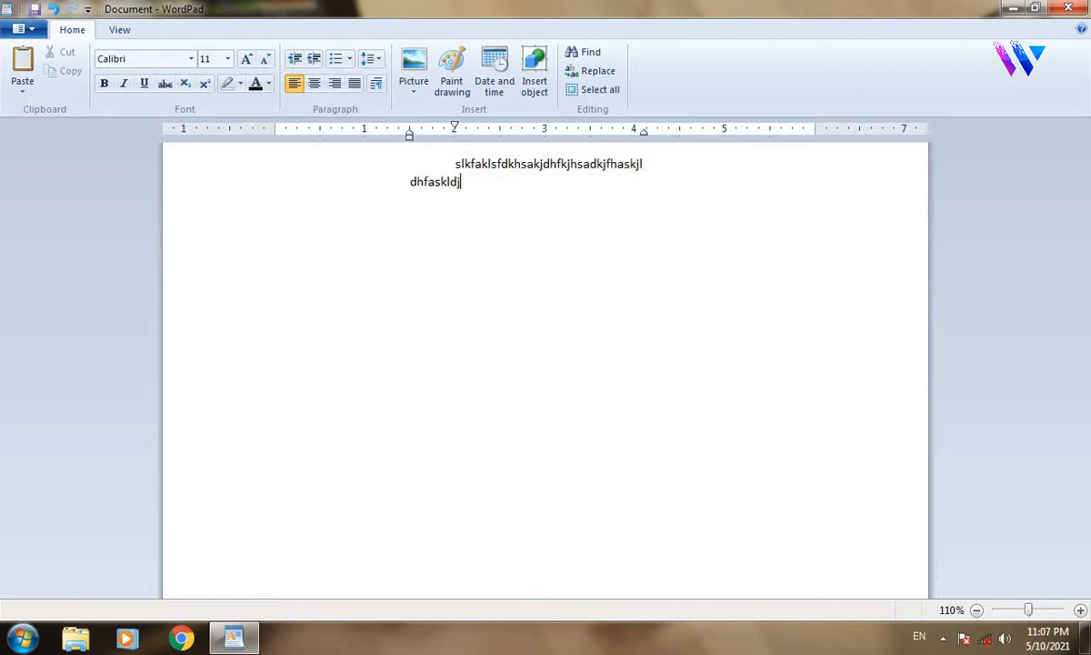
text(hflksjhadlkjhflakjsdfkljshadkjlfsaljkdfhsad)
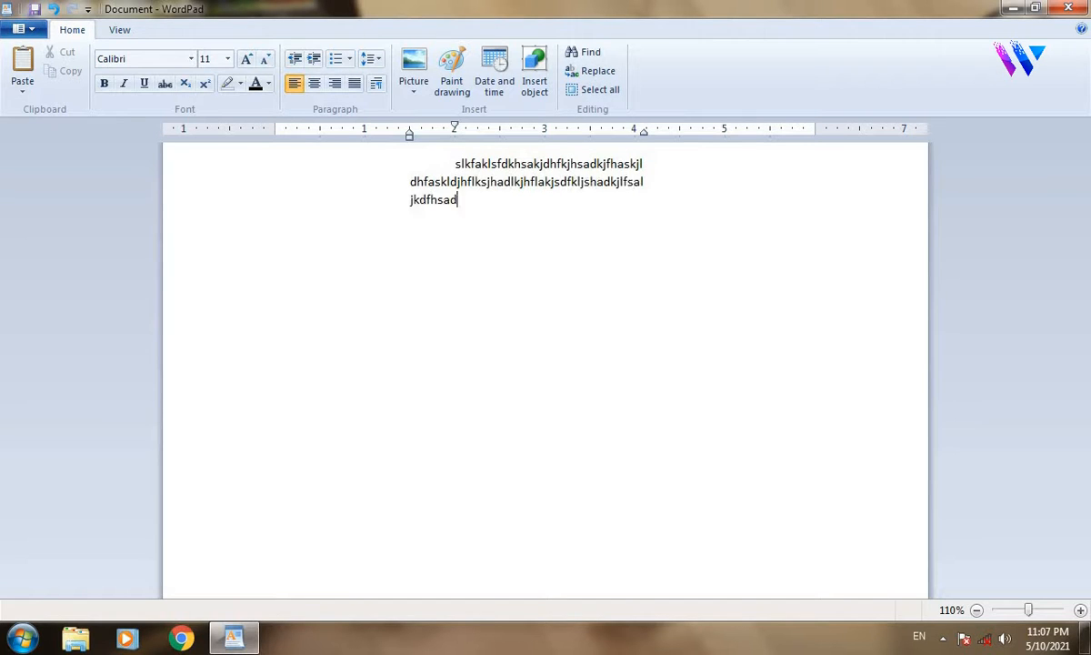
text(kljhfksajdhfakdjhfsakjhdaskdjf)
key(Return)
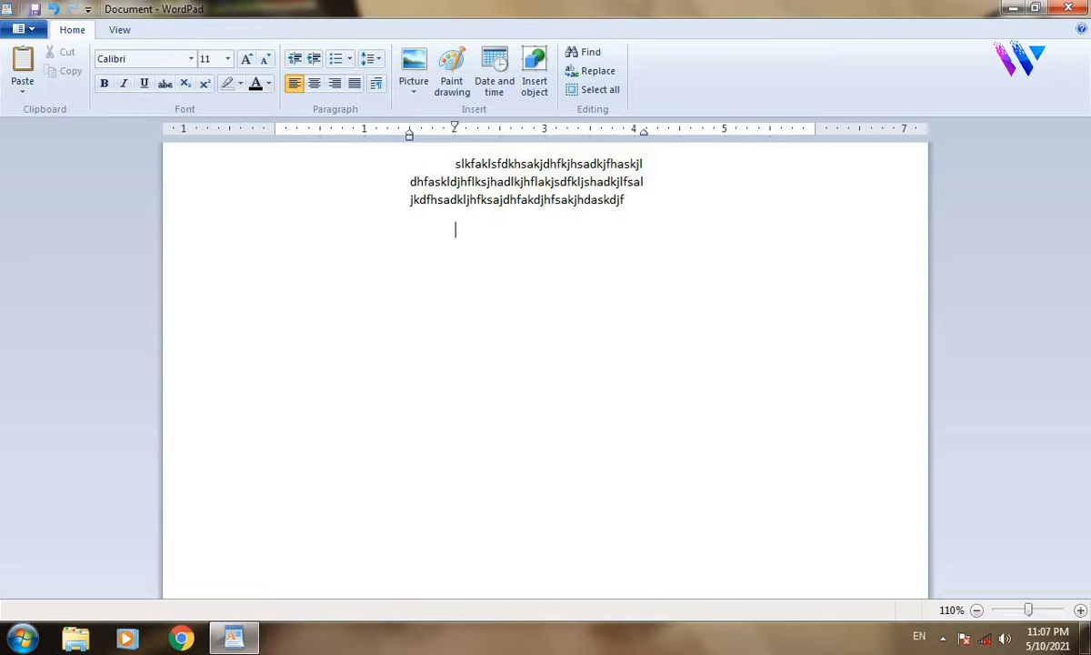
text(dfhaiksudyhfiuaydsuyfiuaysdiuyf)
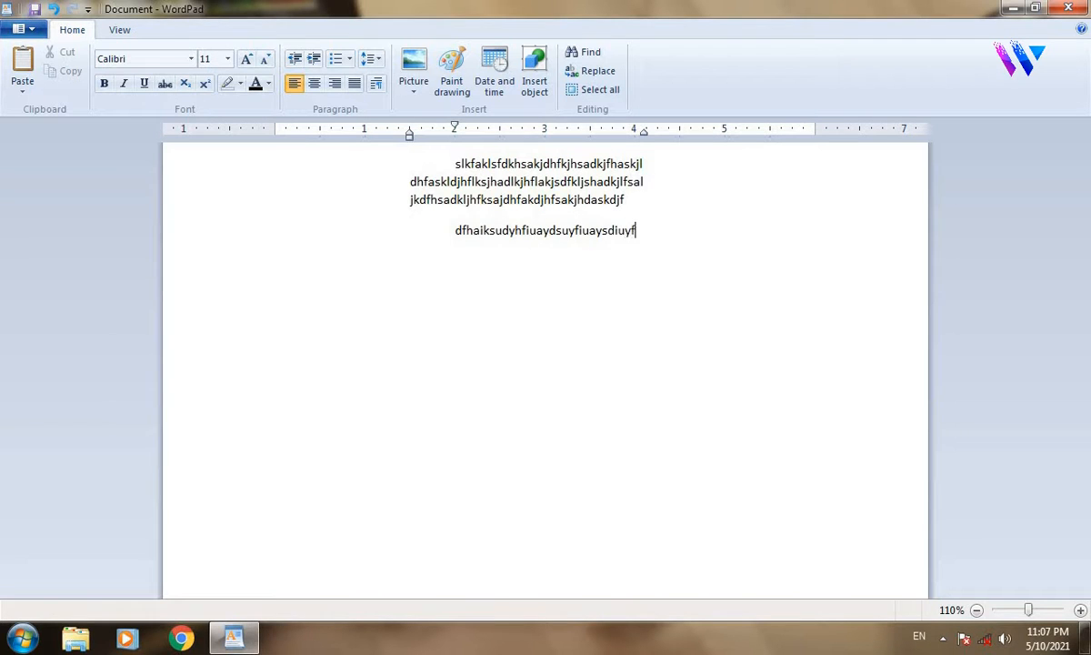
text(iusaydiufysiudyfiusyduifyiusadyufiysiud)
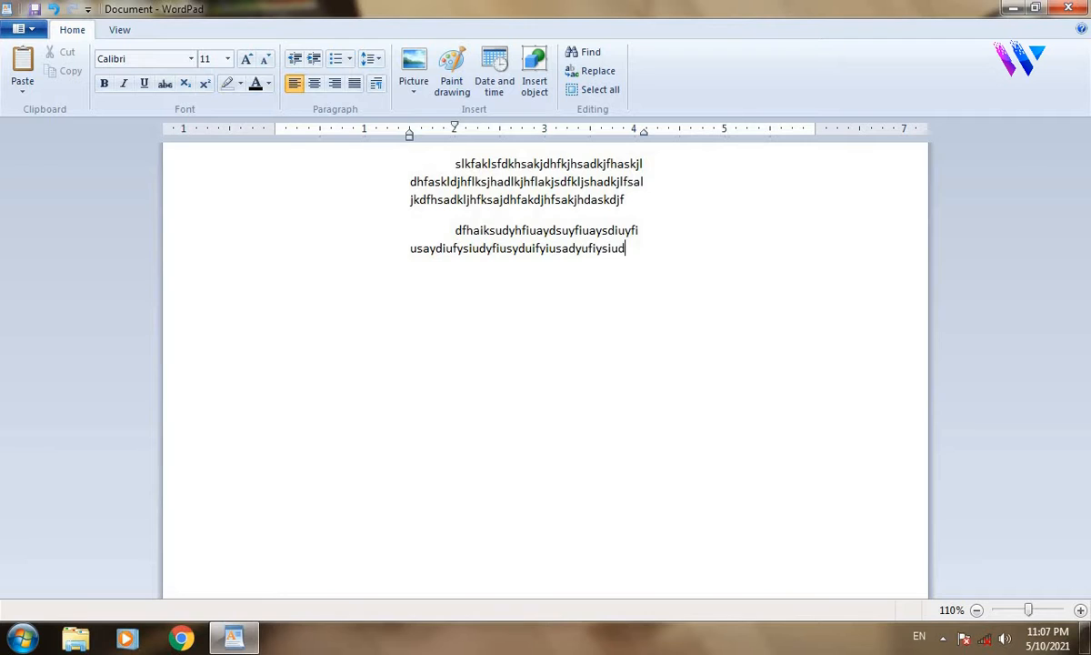
text(yfiuysiudyfiusaydiufyaisudfasdfasdfsadf)
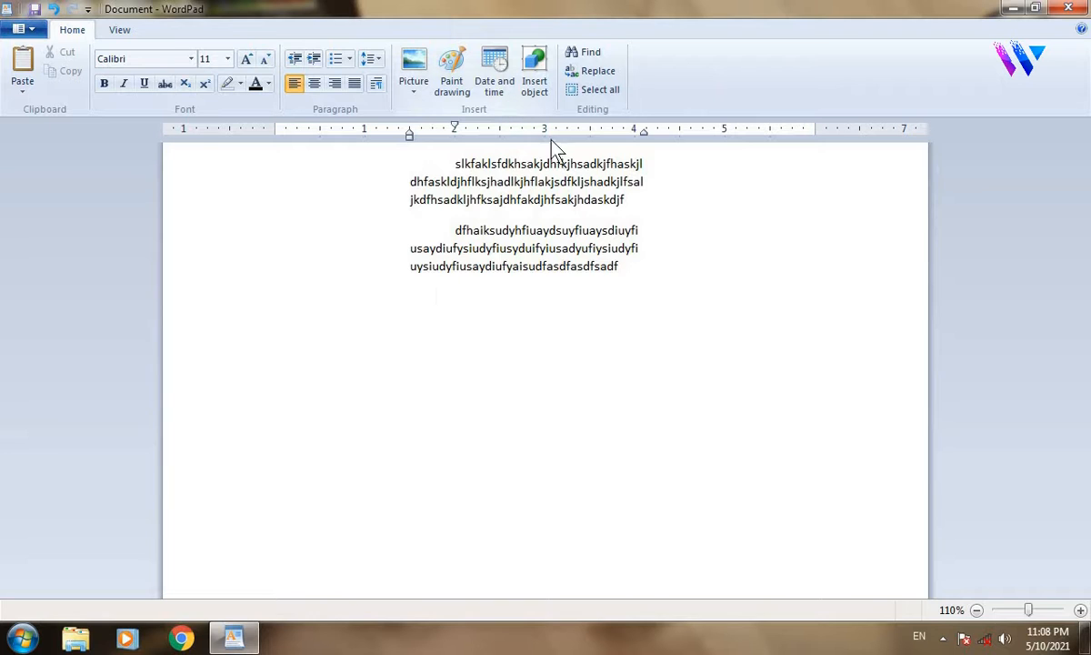
Delete all the filler text and move the first-line indent to 0 on the ruler.
key(ctrl+a)
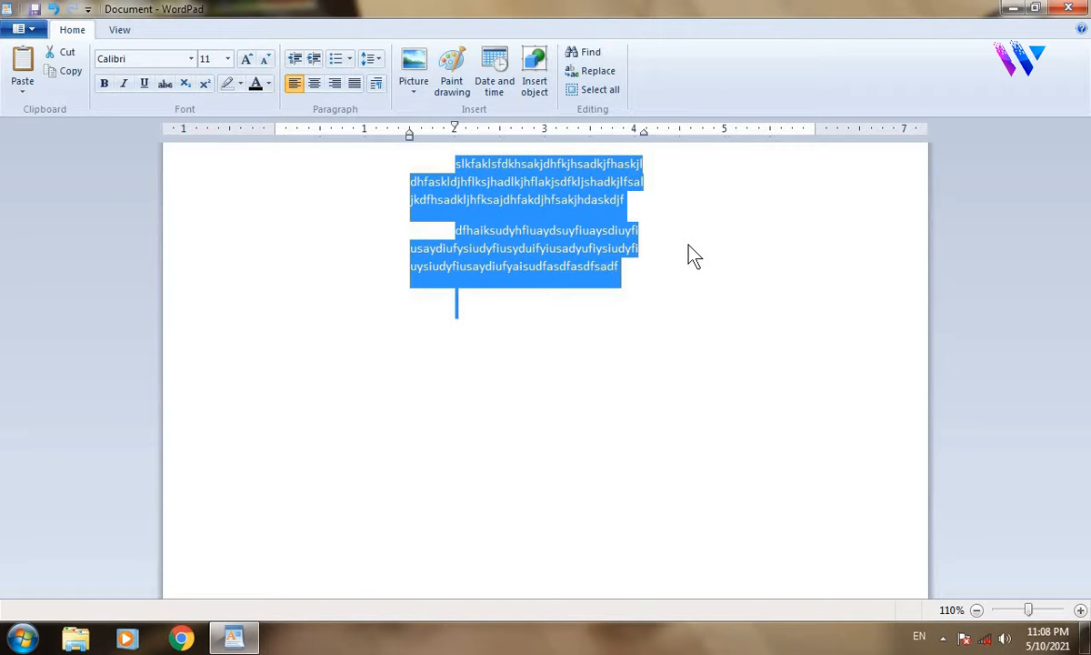
key(BackSpace)
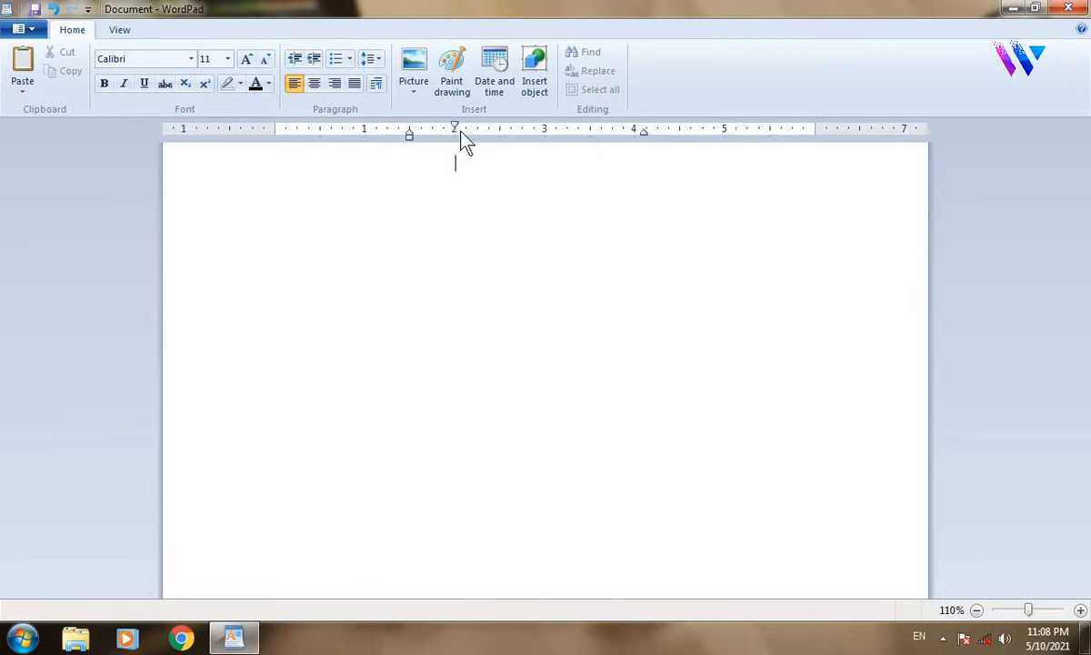
drag(455, 128, 263, 138)
drag(409, 134, 288, 141)
Set the left, right and first-line paragraph indentation all to 0 in the Paragraph settings.
click(377, 88)
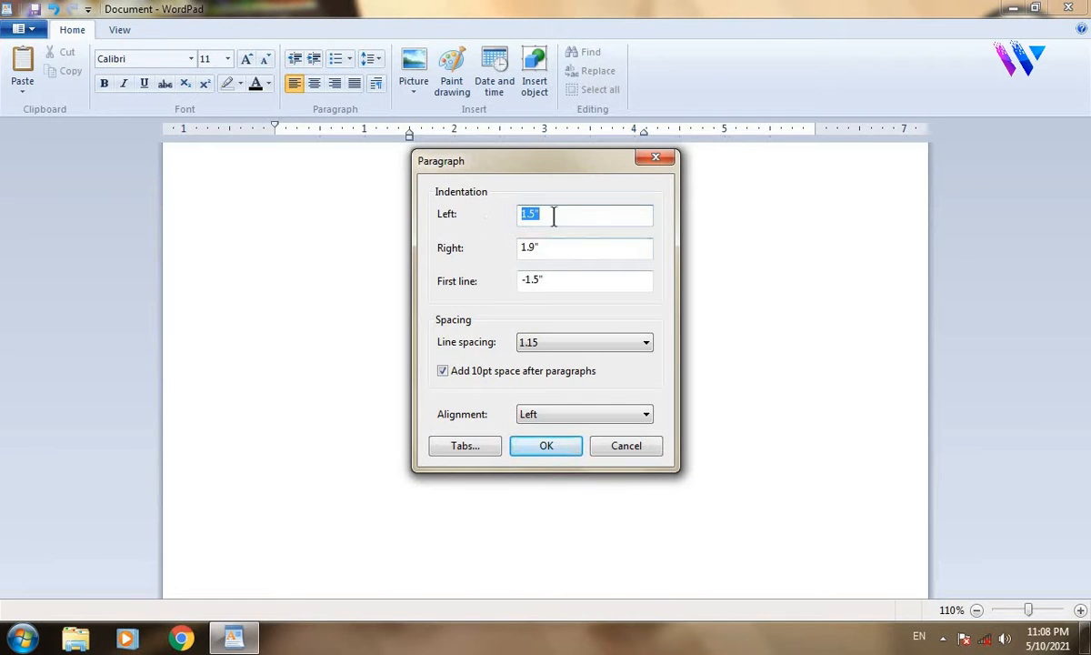
text(0)
key(Tab)
text(0)
key(Tab)
text(0)
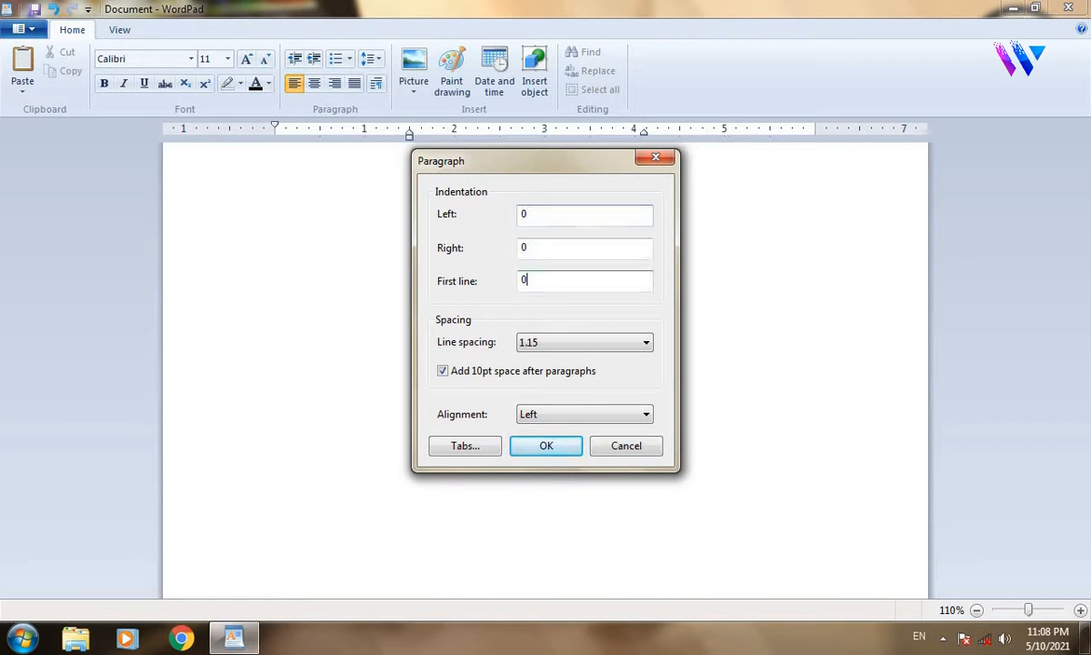
click(550, 450)
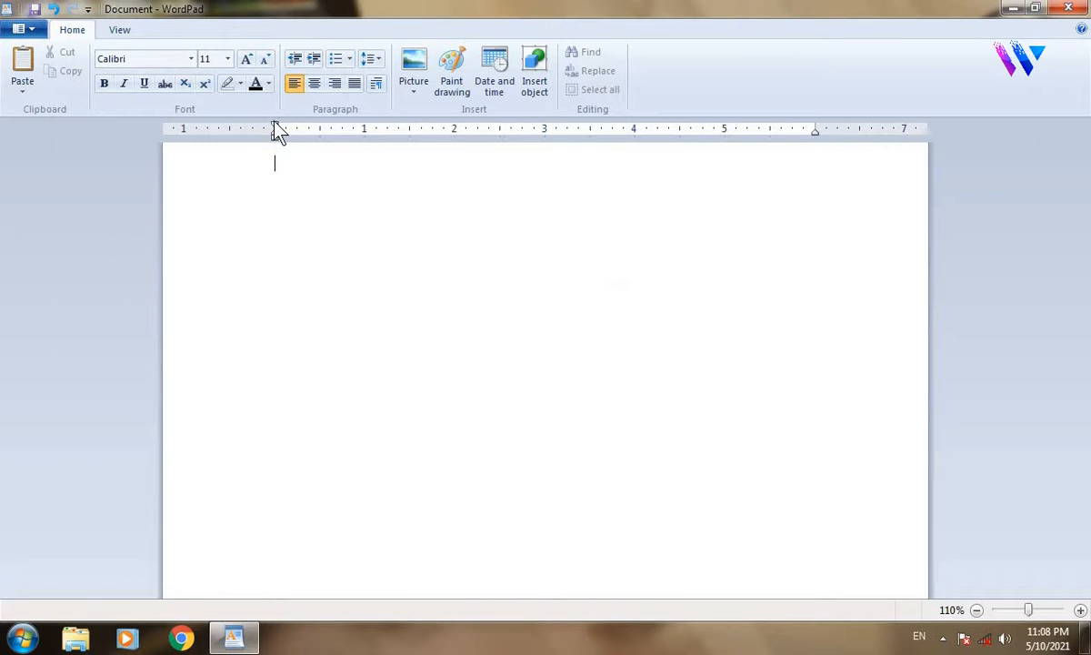